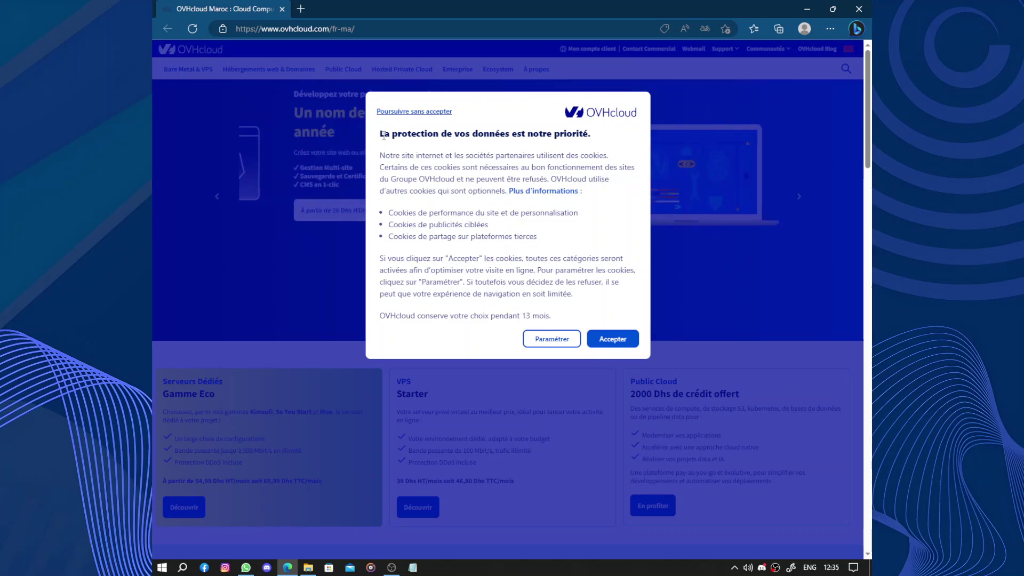
Accept the cookie notice on the OVHcloud Morocco homepage and scroll down to the footer.
left_click_drag(380, 134, 587, 144)
left_click(556, 149)
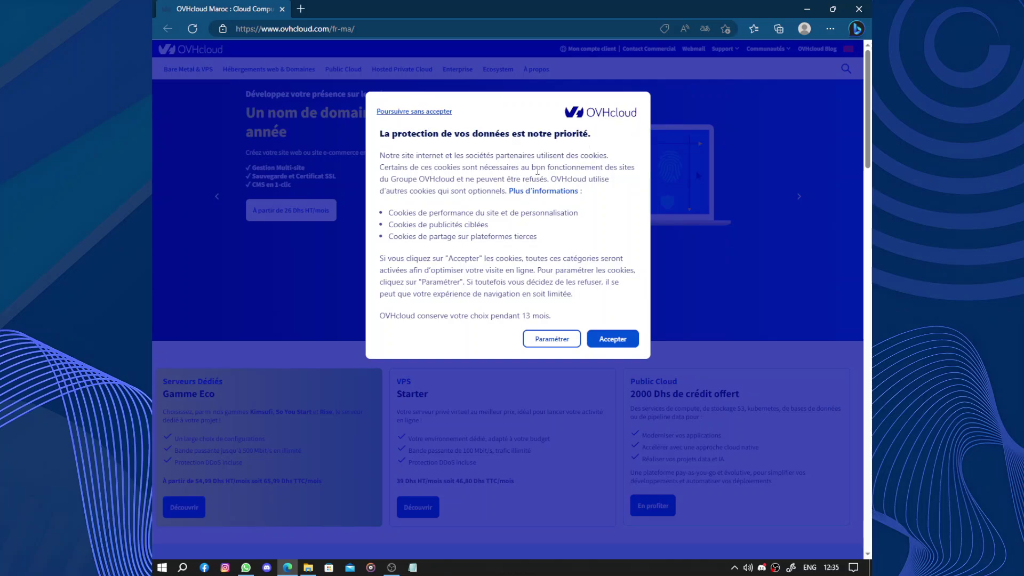
left_click(611, 339)
scroll(483, 241, "down", 10)
scroll(479, 228, "down", 10)
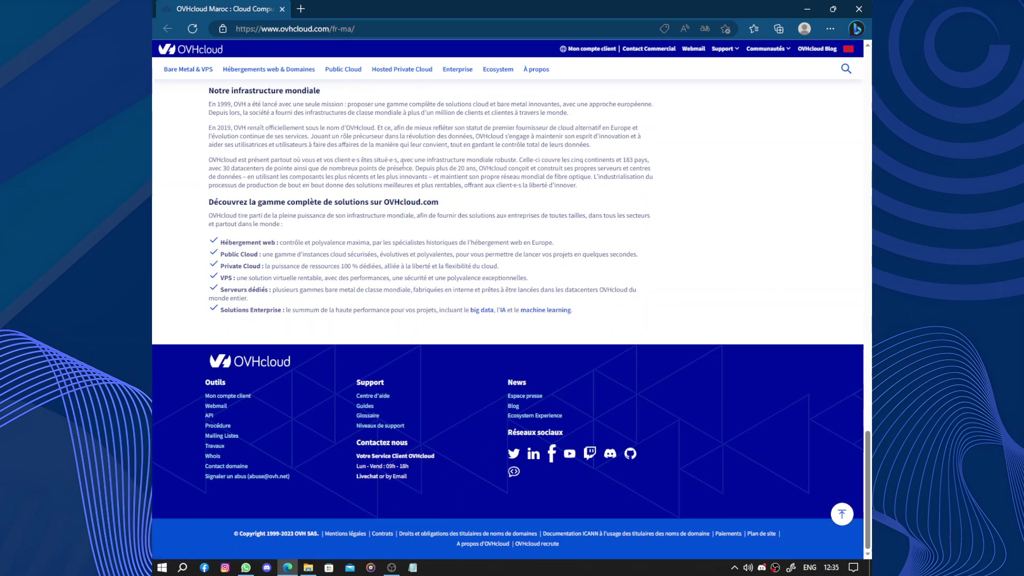
Change the address to ovhcloud.com/en-ma/ and load it, which returns a 404 error.
scroll(417, 159, "up", 20)
left_click(347, 30)
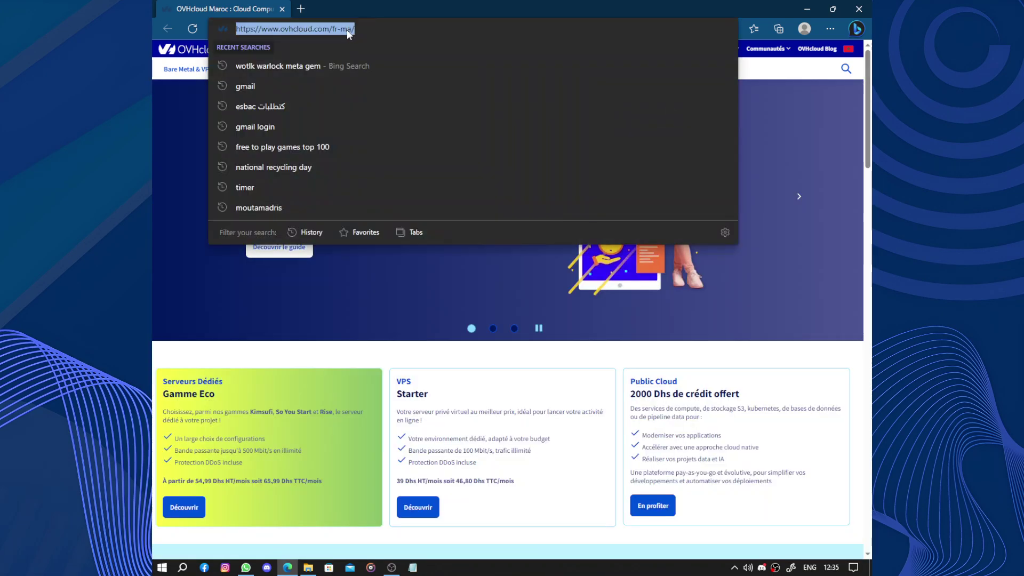
left_click(347, 30)
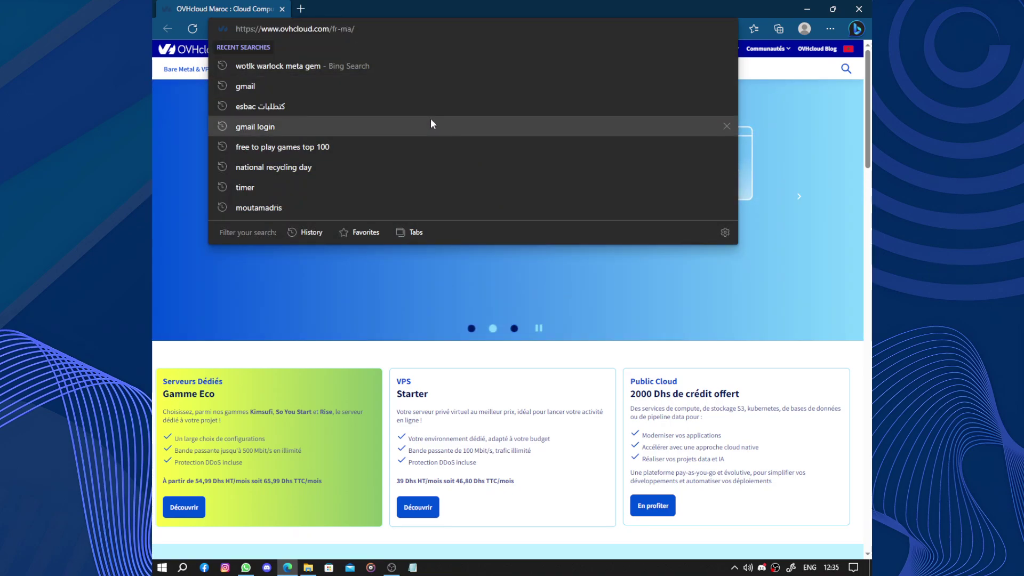
key("BackSpace")
key("BackSpace")
type("en")
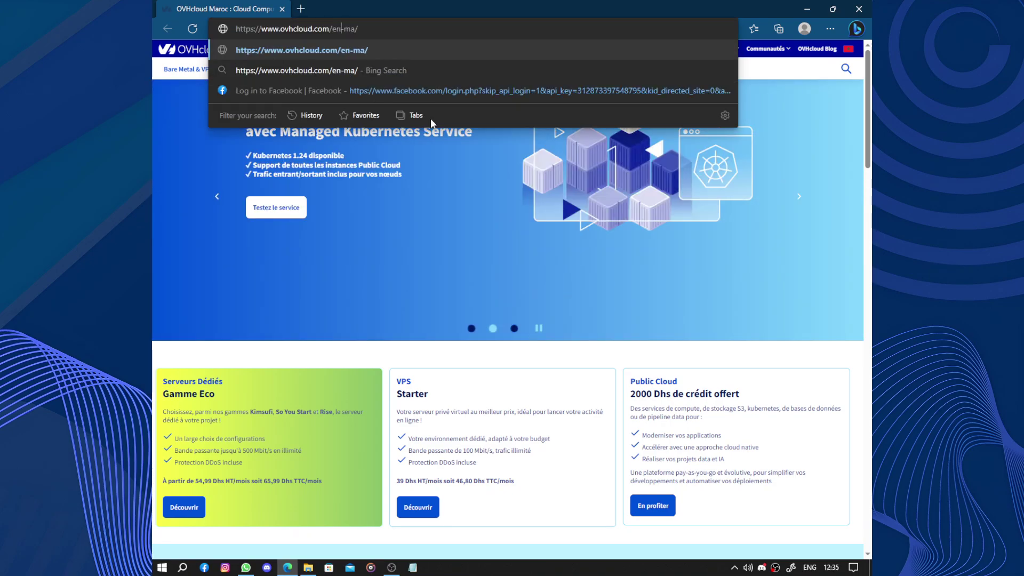
key("Return")
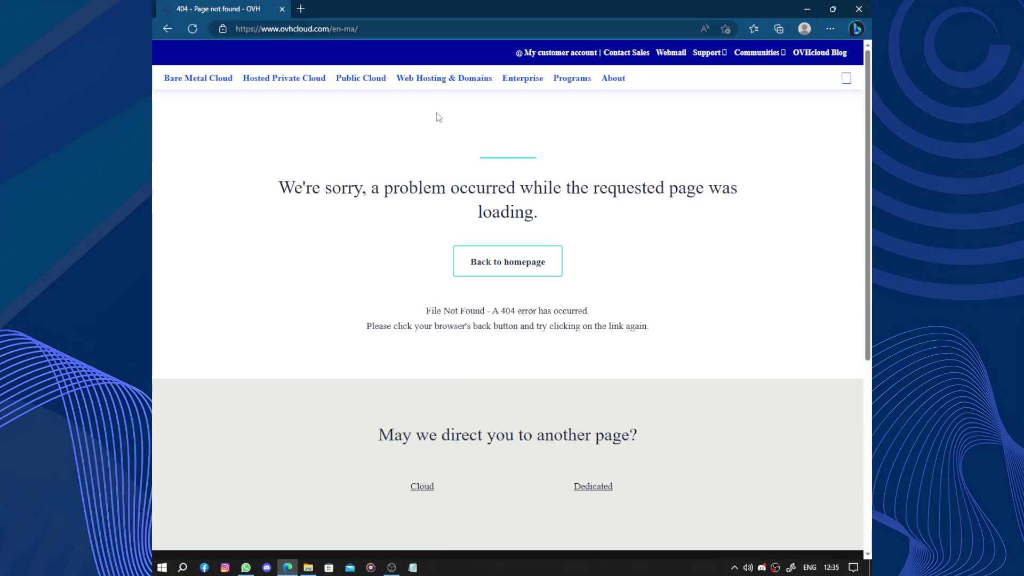
Change the address to ovhcloud.com/en-us/ and load it, again hitting a 404.
left_click(356, 30)
left_click(356, 30)
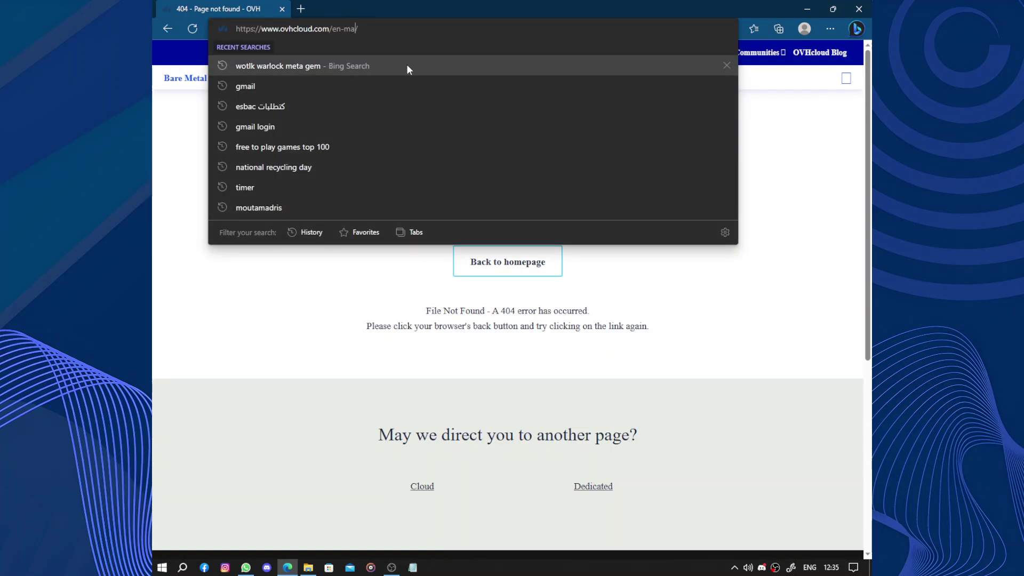
key("Left")
key("BackSpace")
key("BackSpace")
type("us")
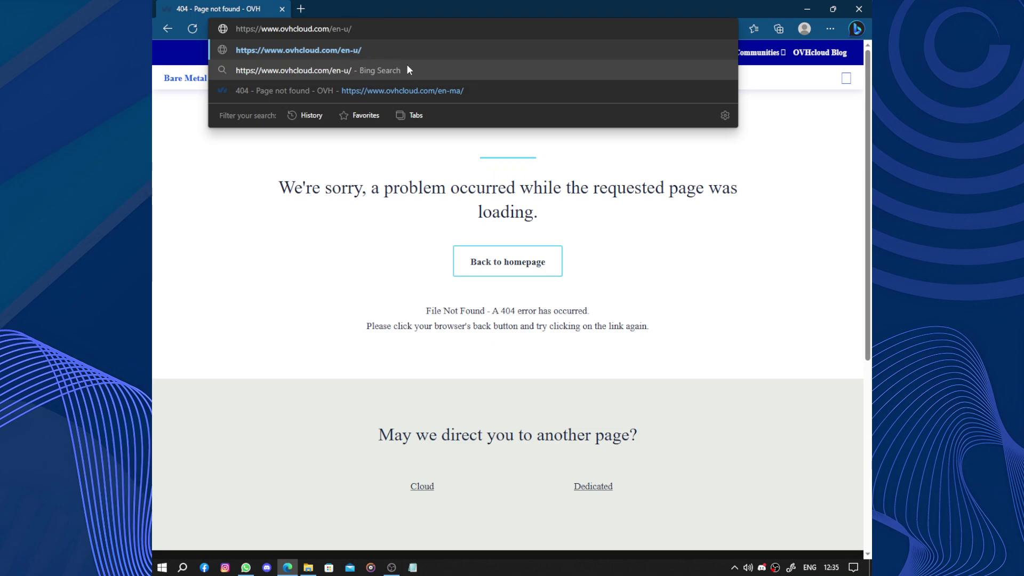
key("Return")
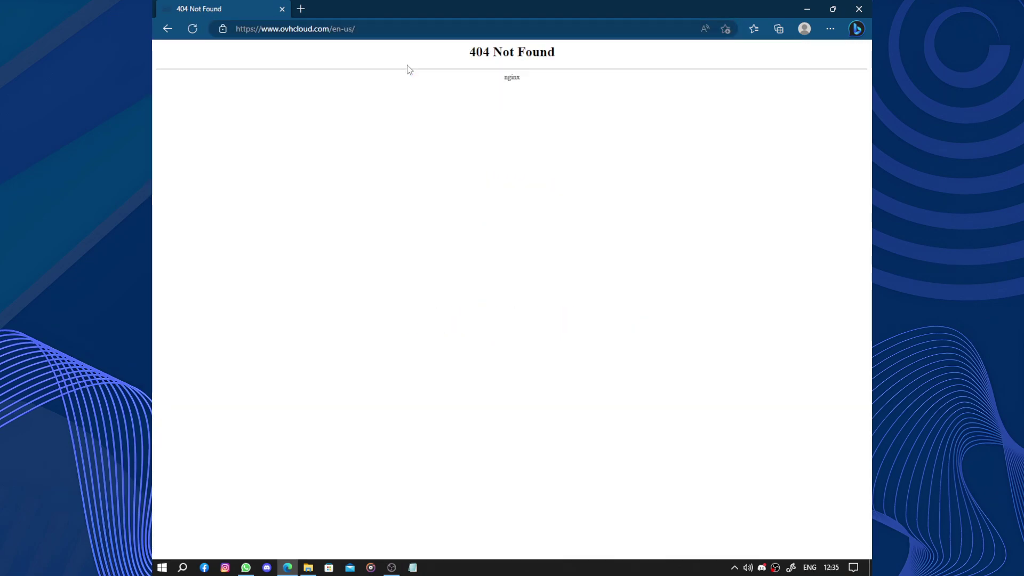
Strip the path and load bare ovhcloud.com, landing on the fr-ma homepage.
left_click(384, 32)
double_click(384, 32)
left_click(384, 33)
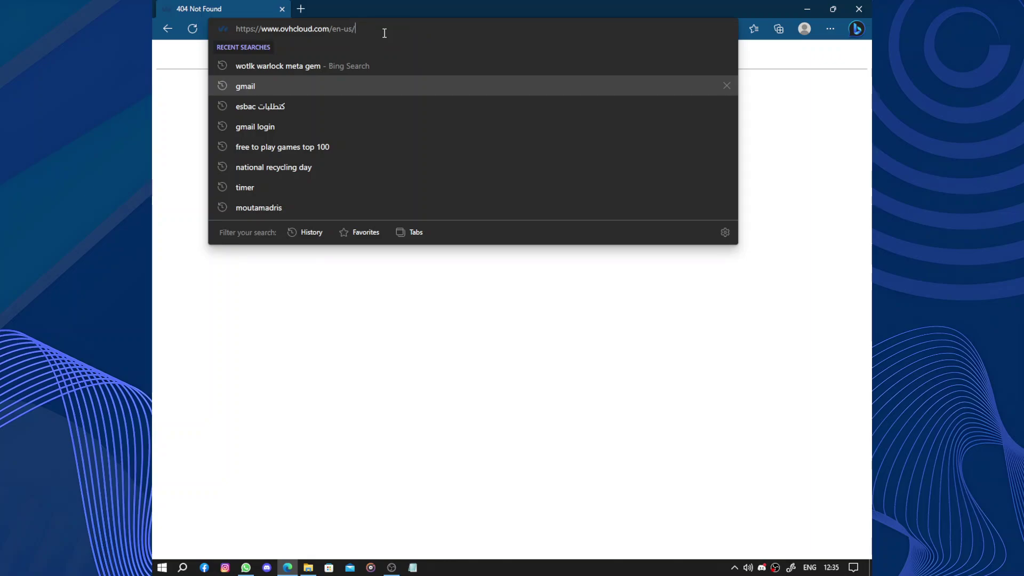
key("BackSpace")
key("BackSpace")
key("BackSpace")
key("BackSpace")
key("BackSpace")
key("BackSpace")
key("Return")
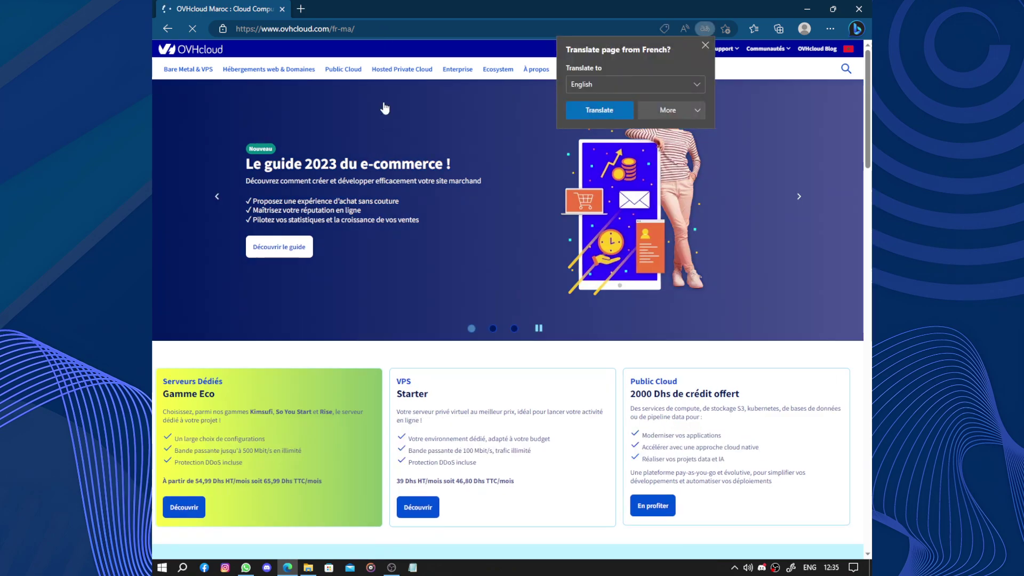
Scroll the Moroccan homepage and dismiss Edge's page translation offer.
scroll(304, 189, "down", 10)
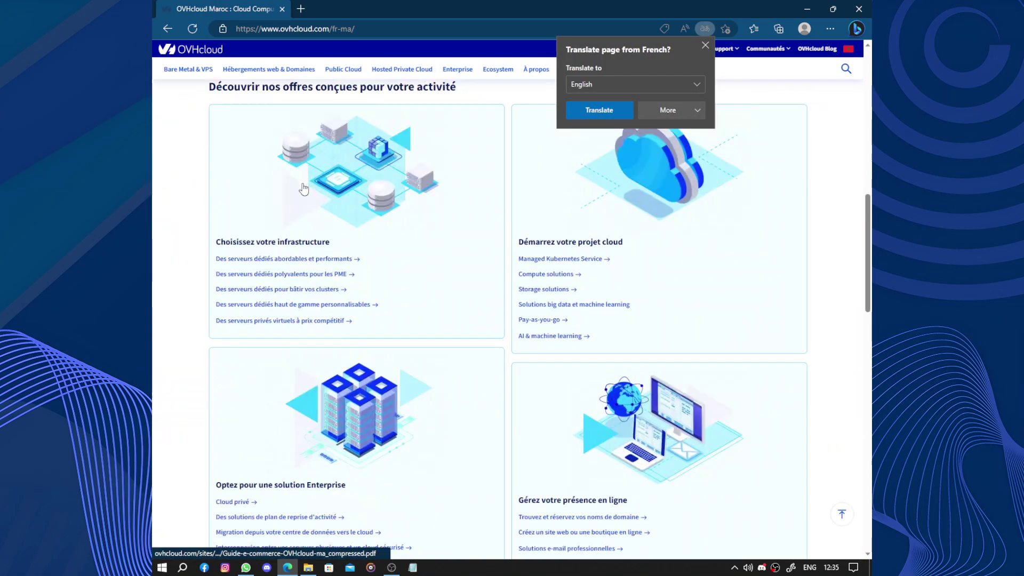
scroll(304, 190, "down", 15)
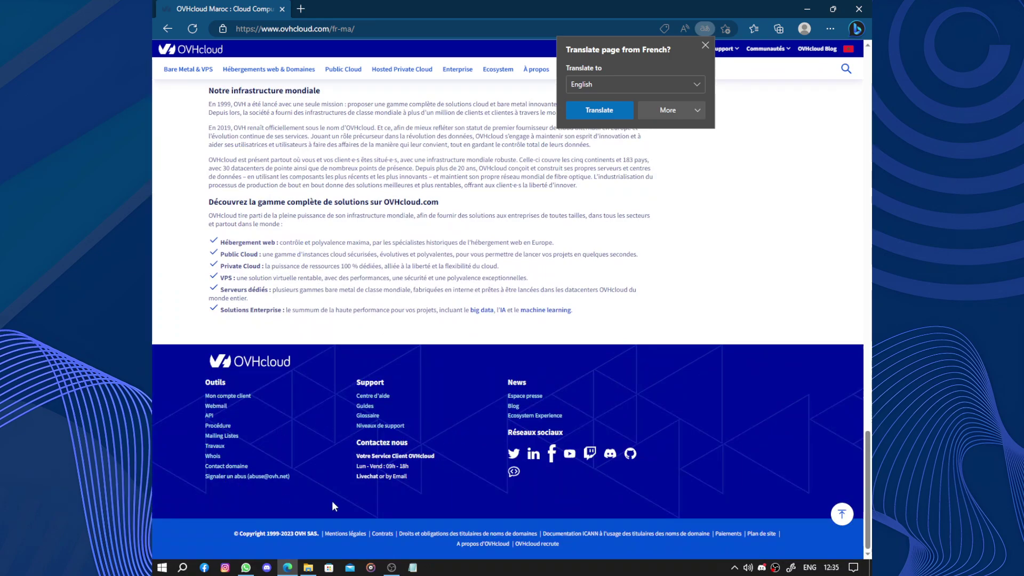
scroll(390, 359, "up", 20)
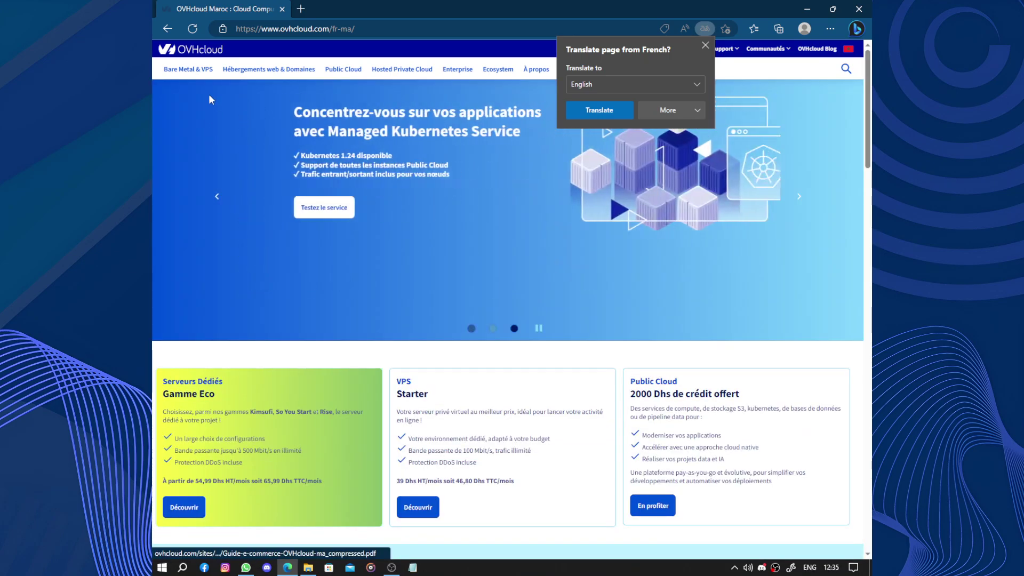
mouse_move(849, 51)
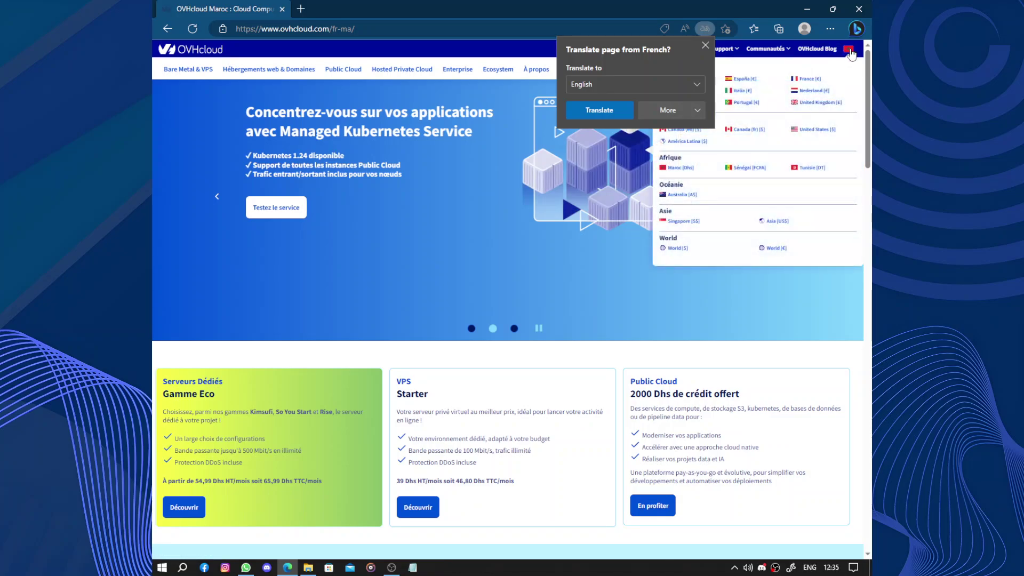
left_click(705, 46)
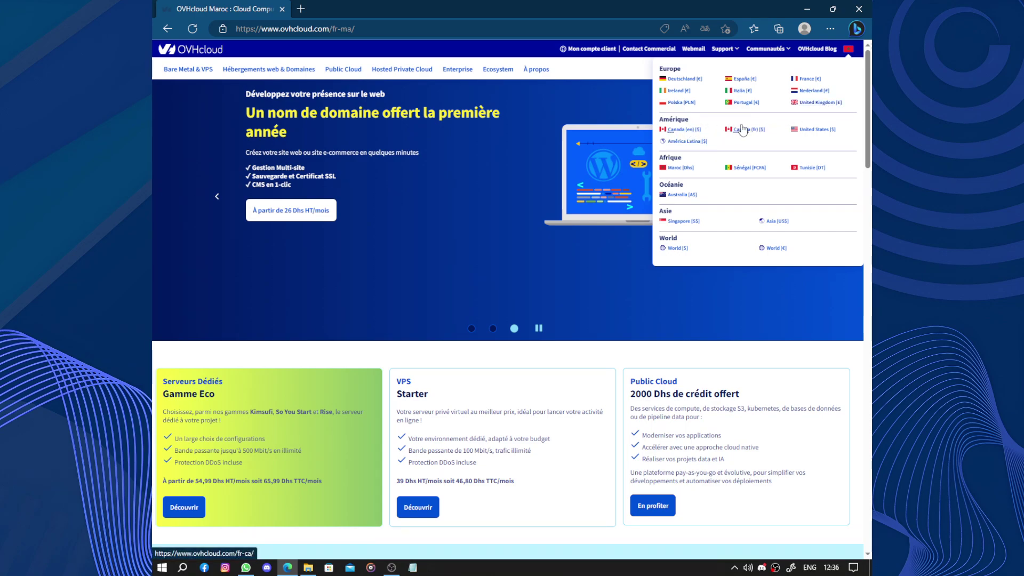
left_click(815, 131)
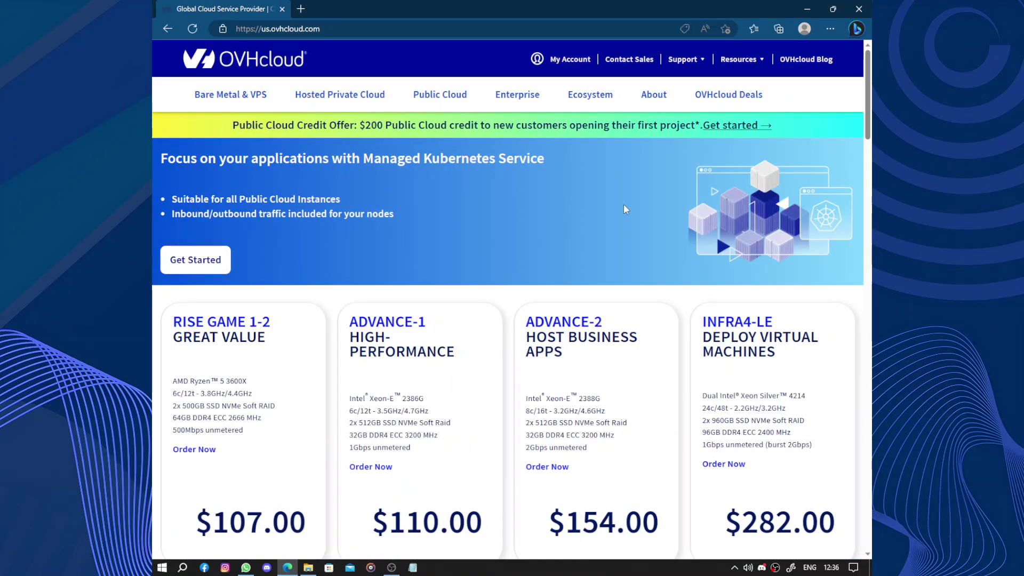
scroll(614, 208, "down", 15)
scroll(494, 202, "up", 10)
scroll(496, 200, "down", 5)
scroll(497, 201, "down", 10)
scroll(501, 197, "up", 15)
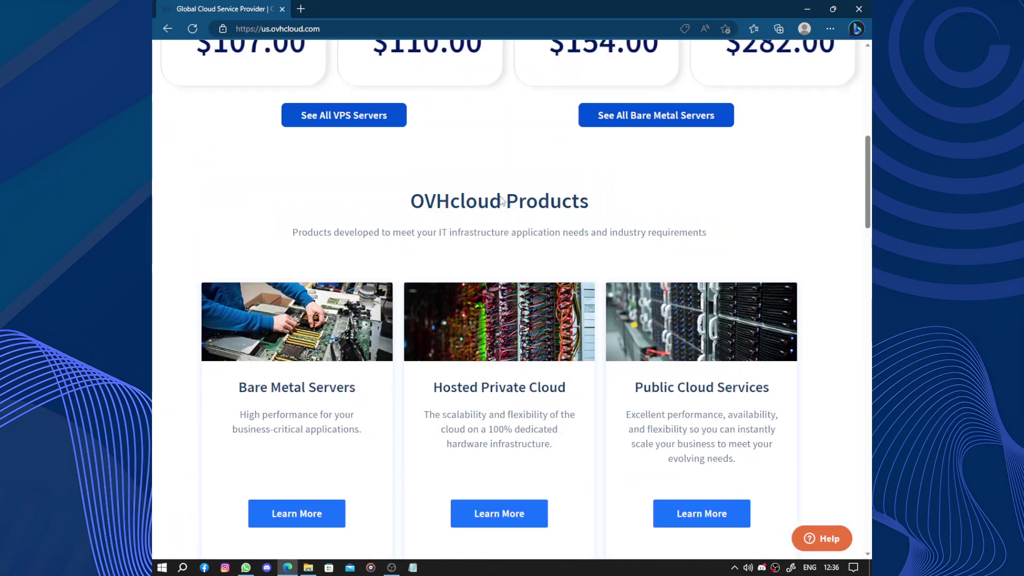
scroll(500, 200, "up", 5)
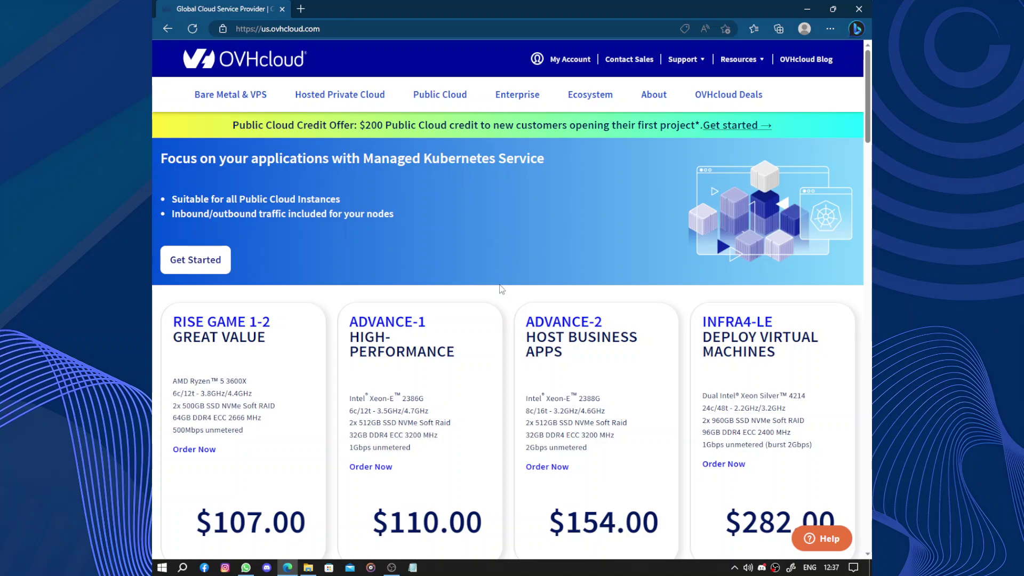
scroll(499, 283, "down", 5)
scroll(499, 284, "up", 2)
scroll(499, 283, "down", 20)
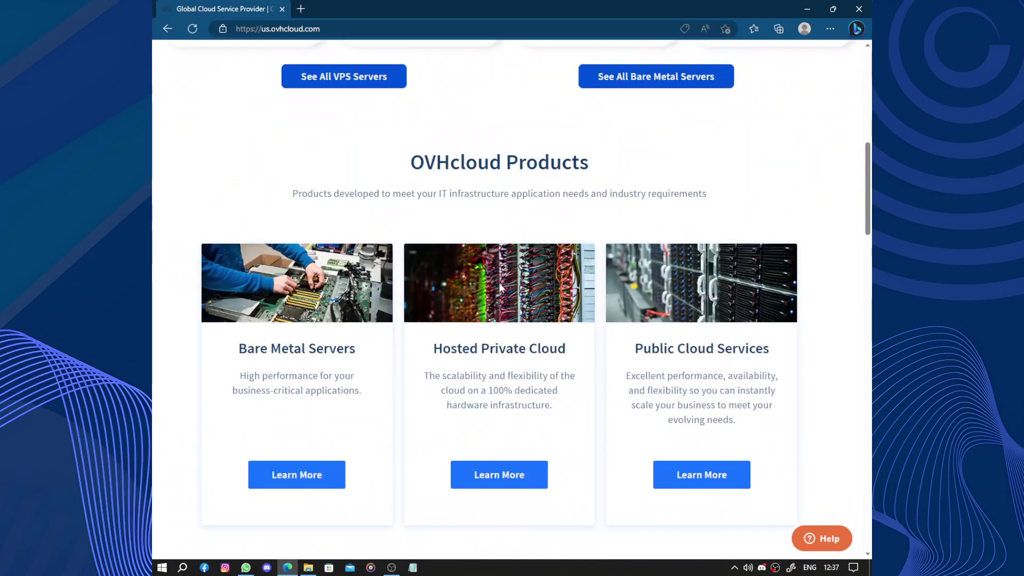
scroll(499, 283, "up", 7)
scroll(499, 283, "up", 18)
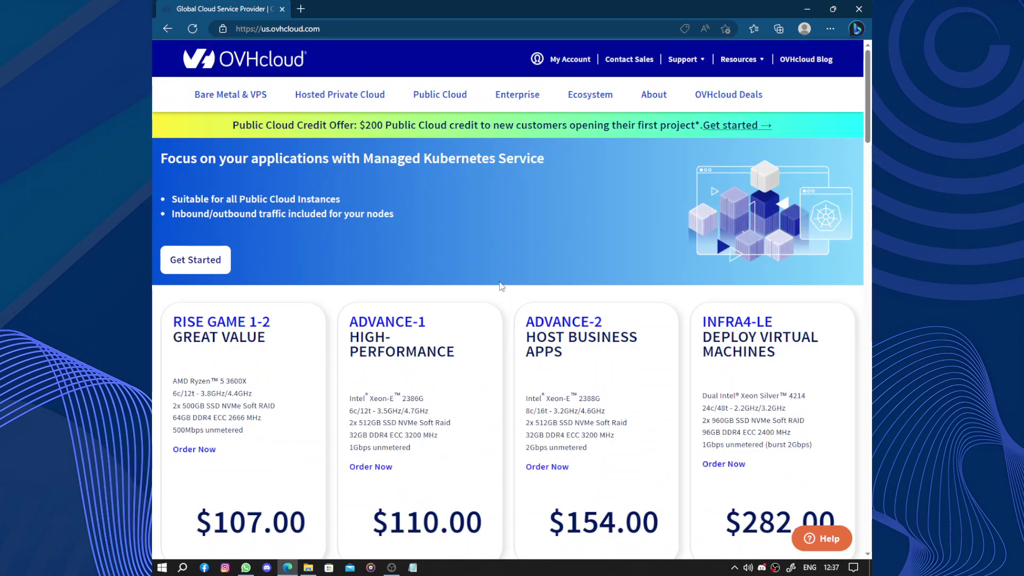
scroll(501, 286, "down", 20)
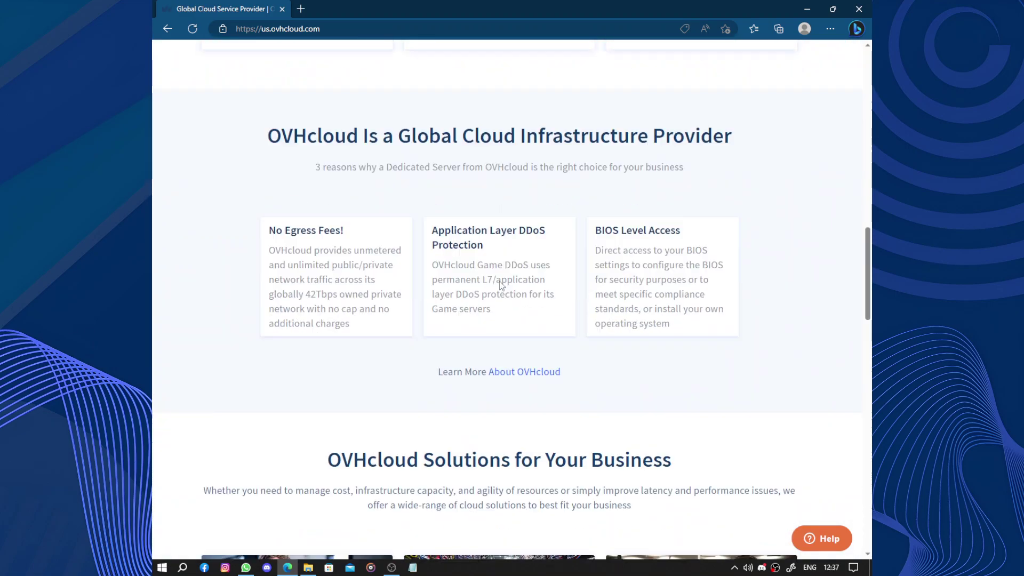
scroll(500, 285, "up", 20)
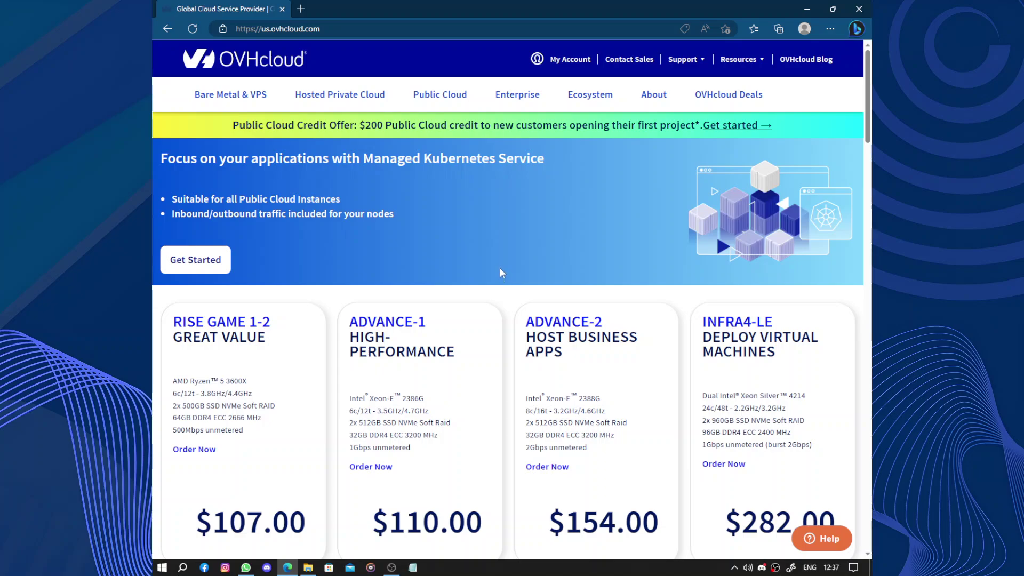
Scroll through the OVHcloud US homepage to view the Managed Kubernetes banner and server deals.
scroll(501, 270, "down", 7)
scroll(500, 269, "up", 7)
scroll(501, 264, "down", 4)
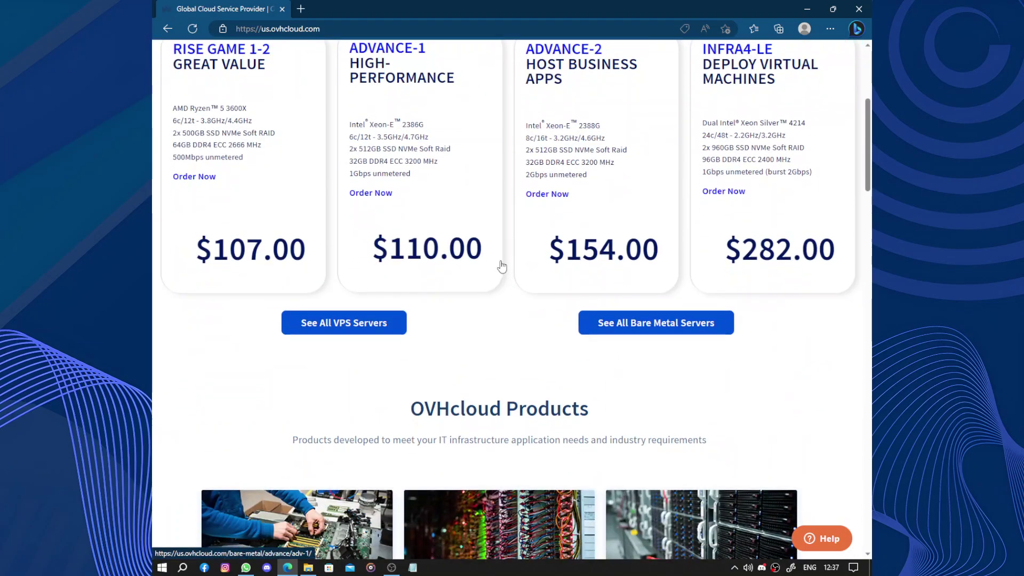
scroll(501, 264, "up", 1)
scroll(501, 264, "up", 3)
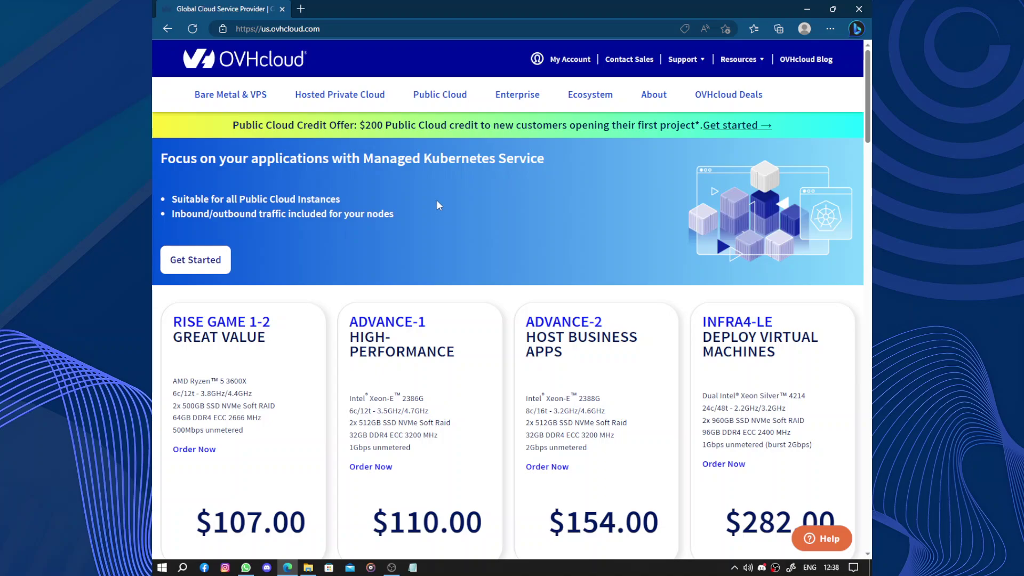
Open the Managed Kubernetes Service page and follow its lower Get Started button to sign-in.
left_click(193, 271)
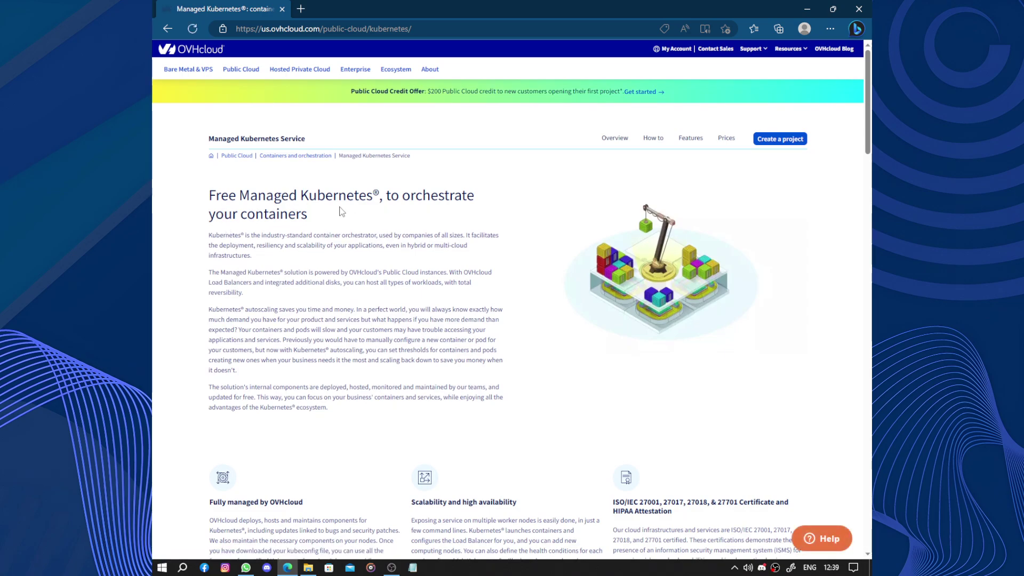
scroll(342, 211, "down", 10)
scroll(342, 211, "down", 10)
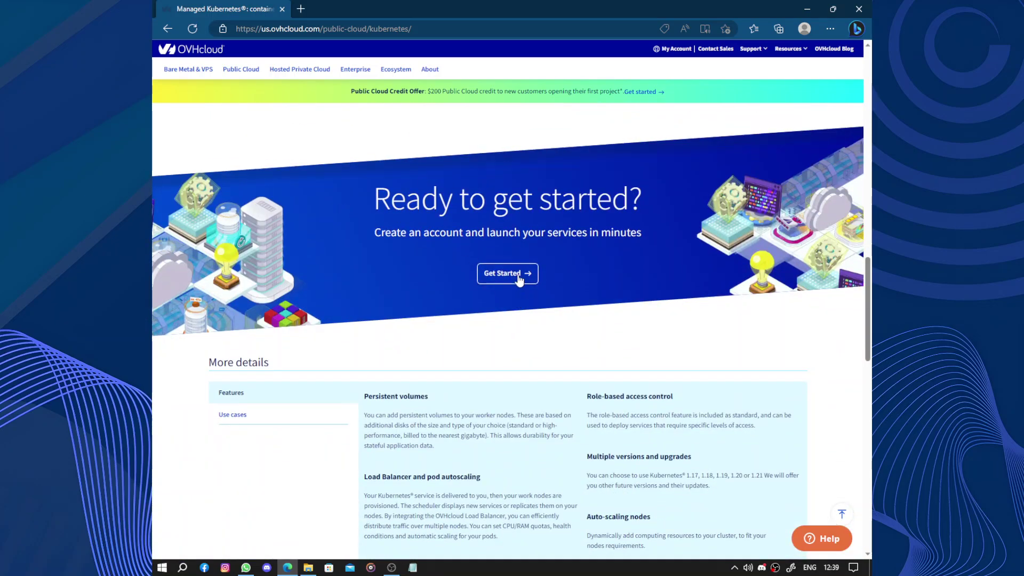
left_click(519, 275)
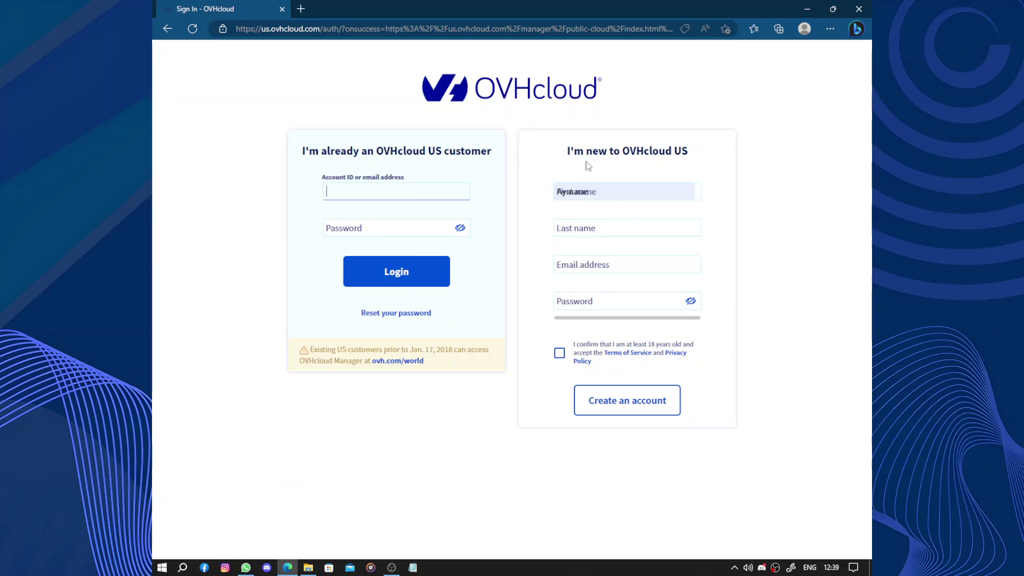
Autofill the saved name and e-mail, enter a password, accept the terms and submit.
left_click(605, 190)
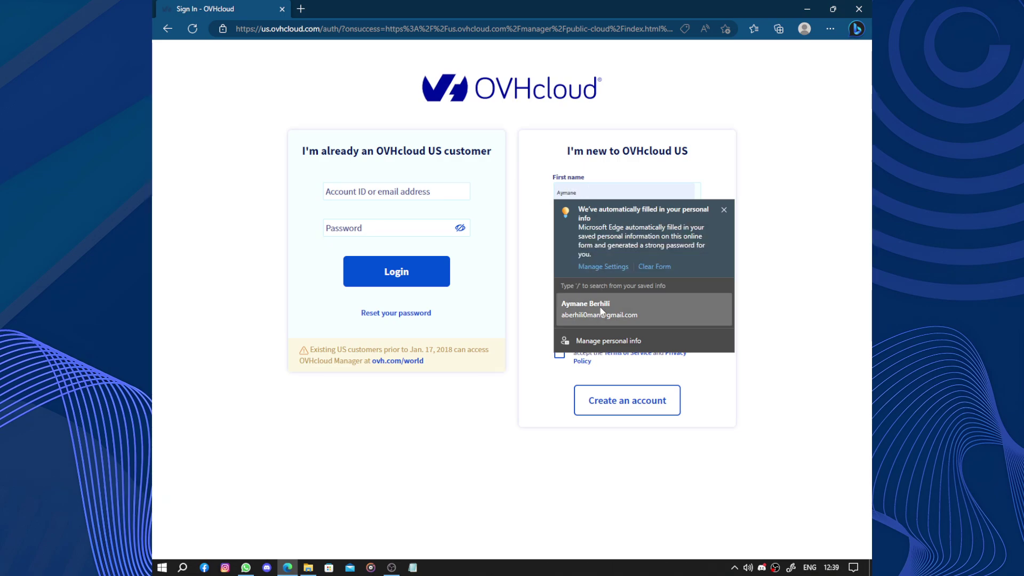
left_click(640, 310)
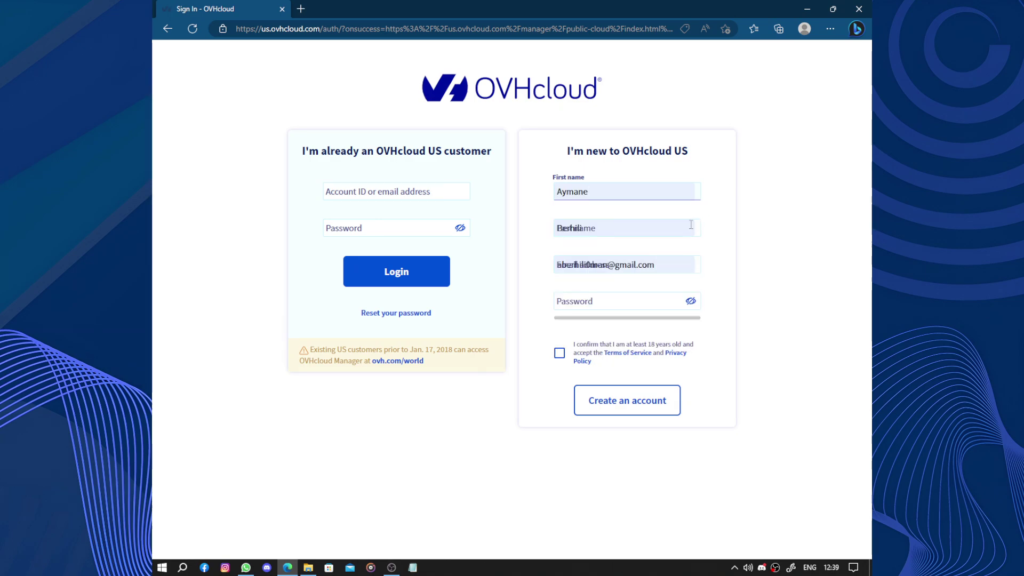
left_click(592, 301)
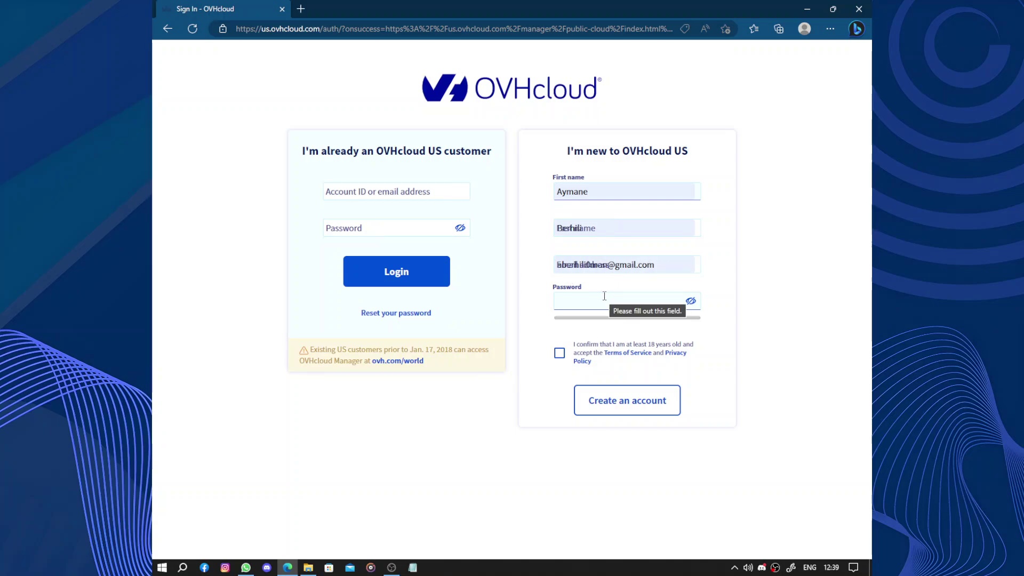
type("a")
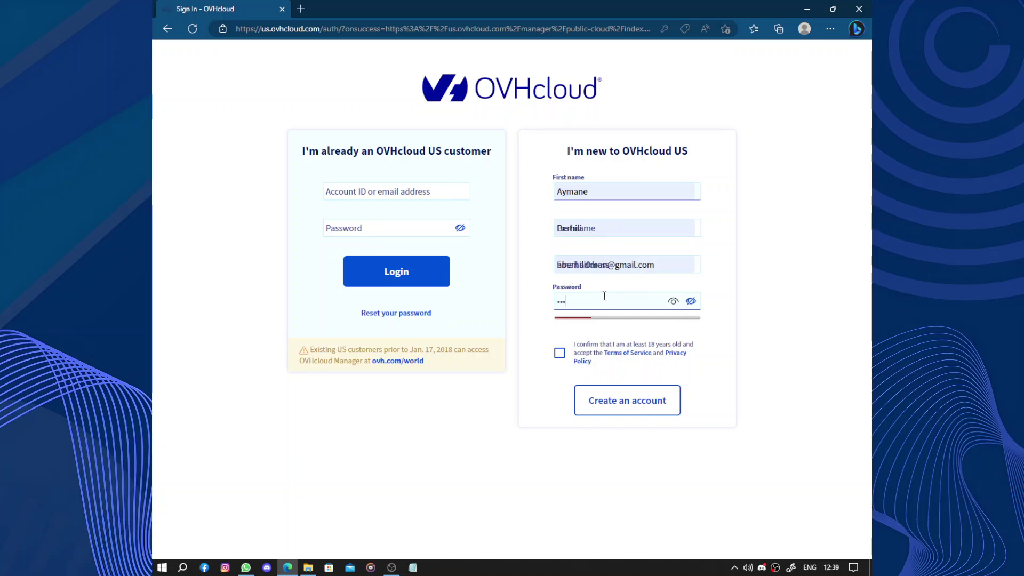
type("aaaaa")
left_click(560, 353)
left_click(642, 411)
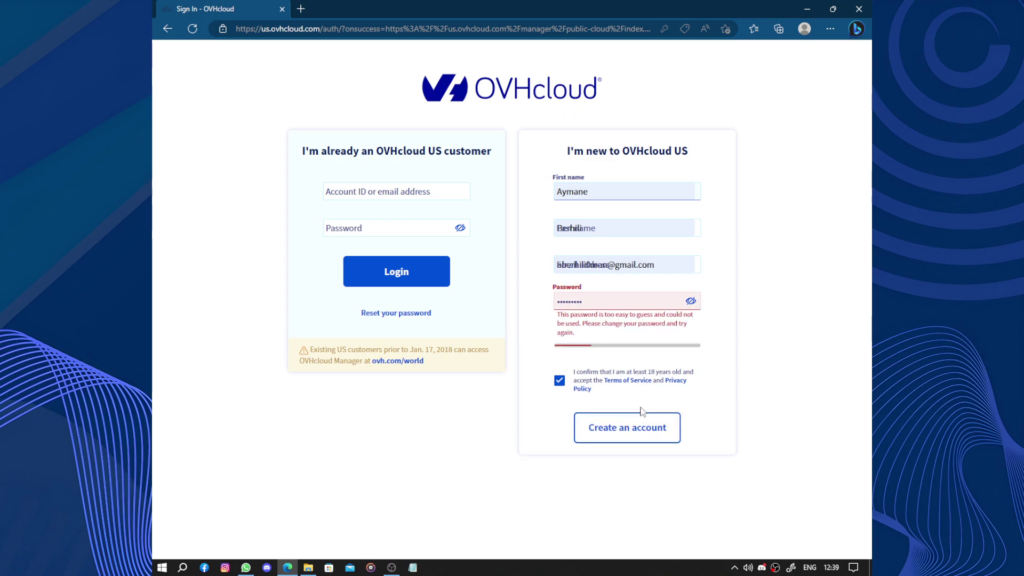
Clear the rejected password and type a new password in its place.
left_click(608, 301)
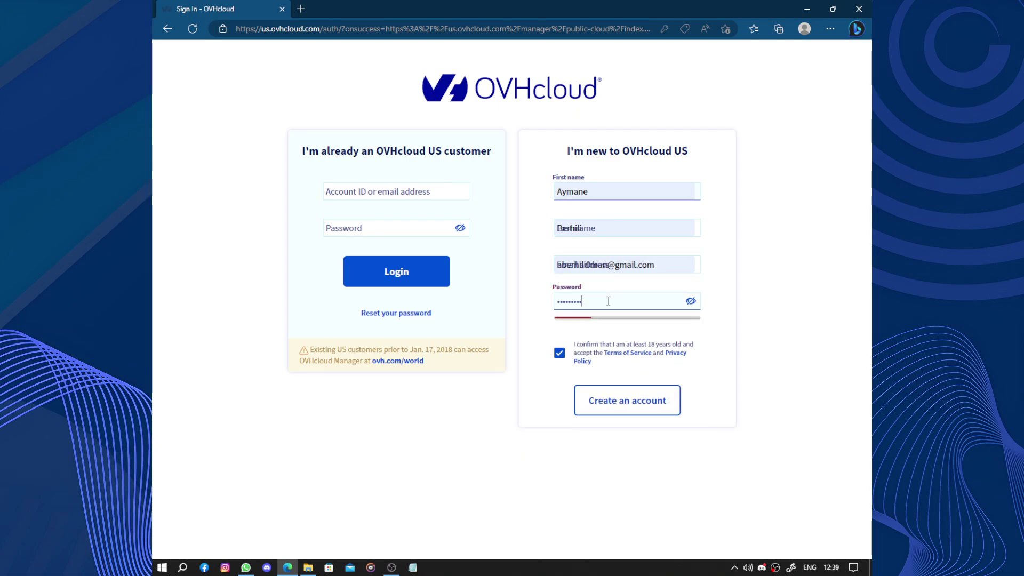
key("BackSpace")
key("BackSpace")
key("BackSpace")
key("BackSpace")
key("BackSpace")
key("BackSpace")
key("BackSpace")
key("BackSpace")
key("BackSpace")
Submit the form again, then type a longer ten-character password into the Password field.
left_click(630, 400)
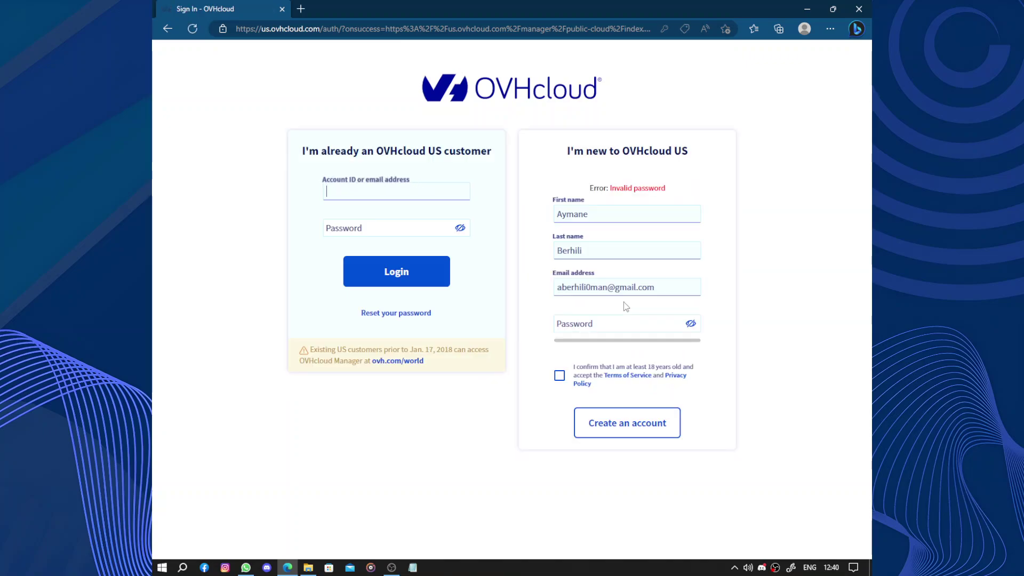
left_click(616, 330)
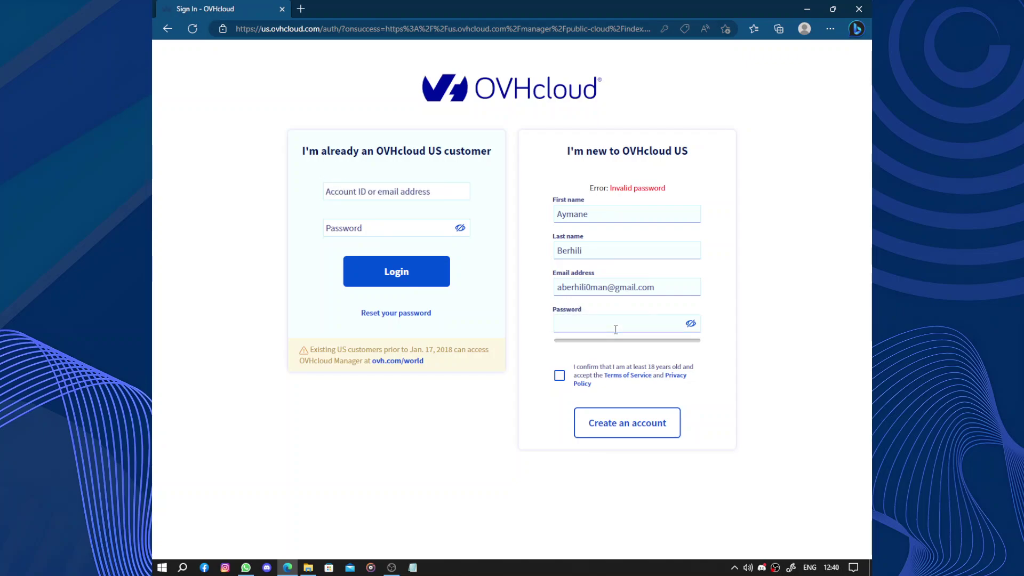
type("••••••••••")
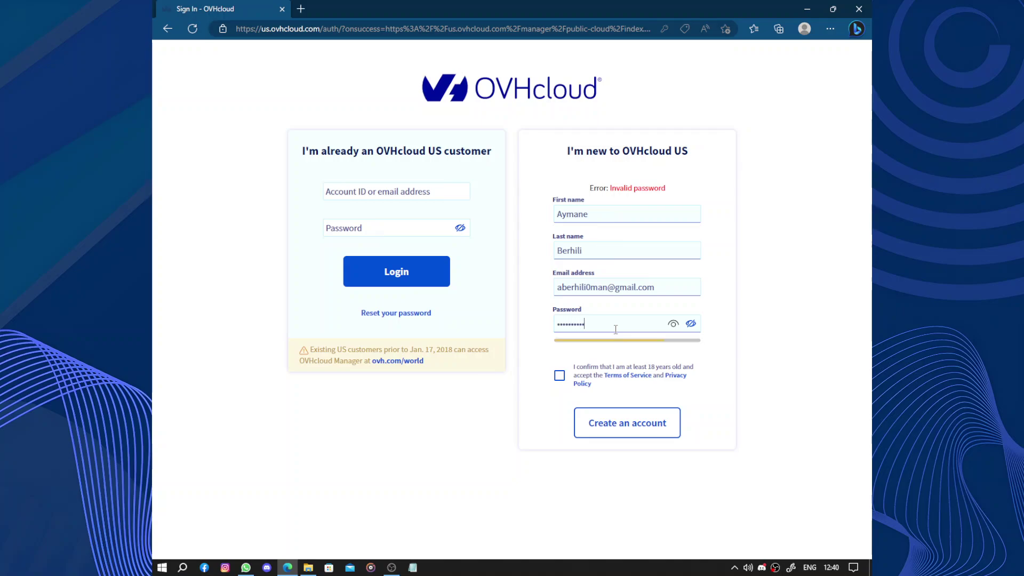
Accept the terms, submit the account registration, and open Gmail in Edge's sidebar.
left_click(560, 376)
left_click(629, 440)
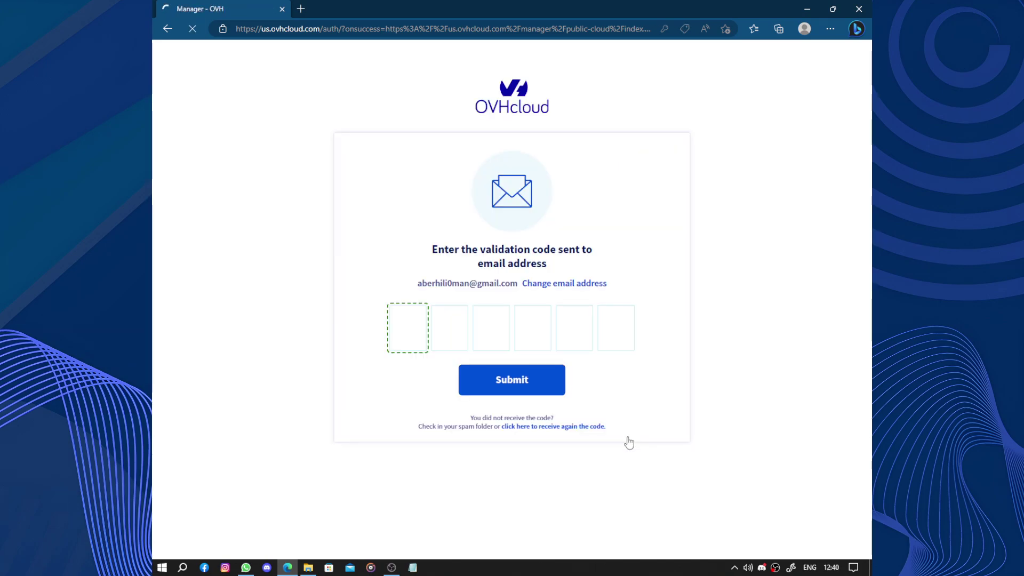
left_click(852, 32)
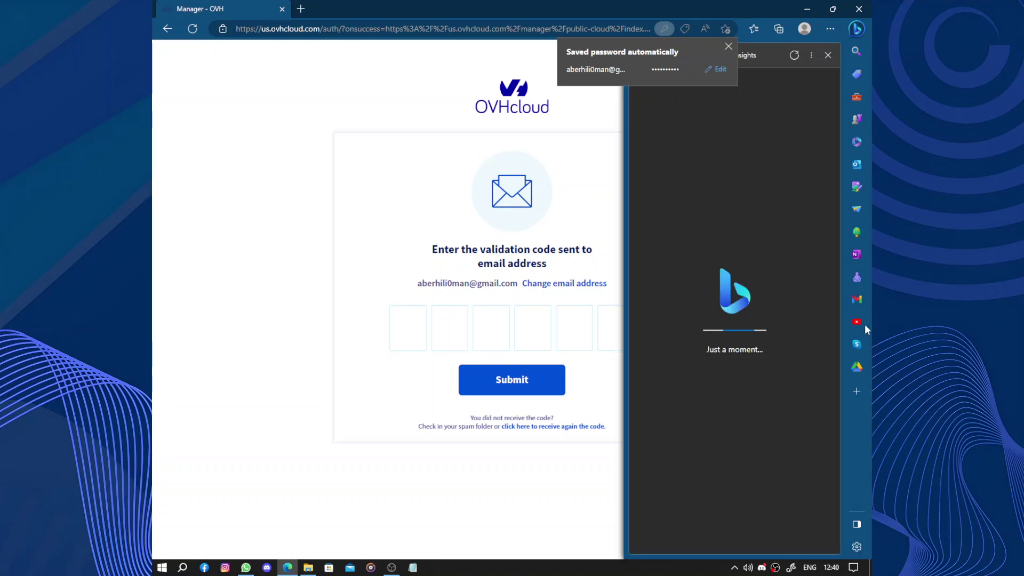
left_click(858, 301)
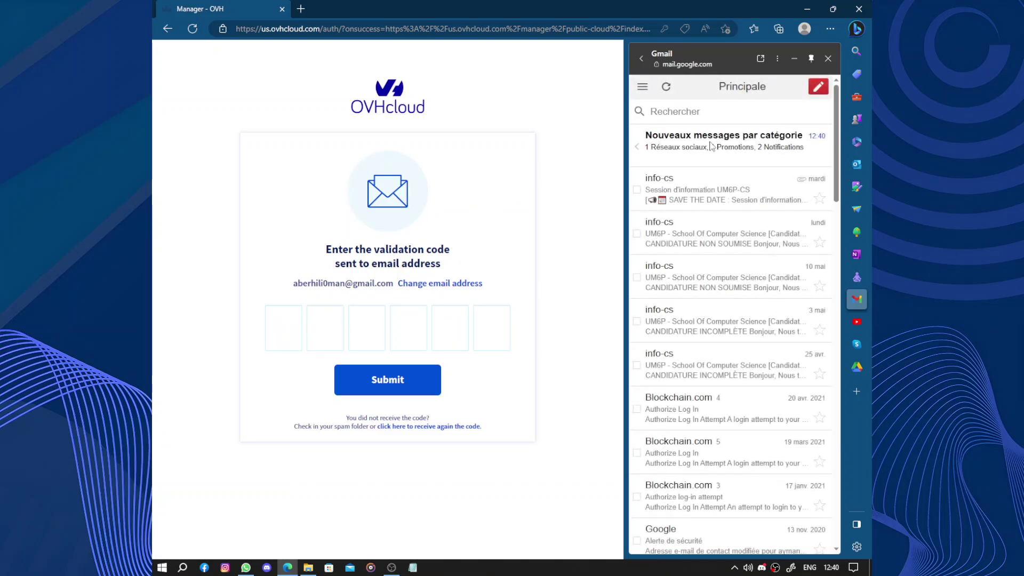
Check Gmail's Réseaux sociaux and Promotions folders, then find OVHcloud's confirmation e-mail in Notifications.
left_click(716, 141)
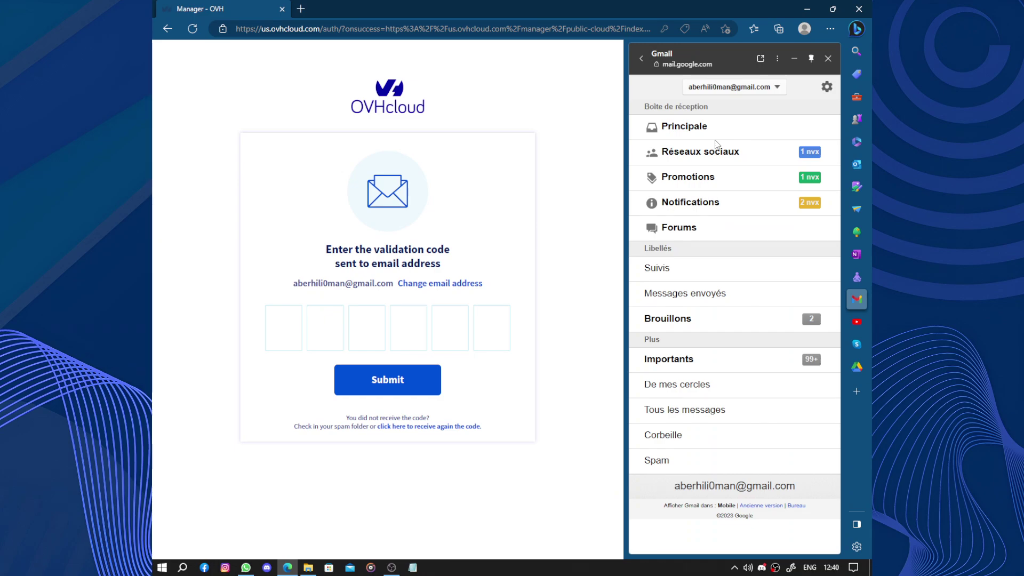
left_click(716, 146)
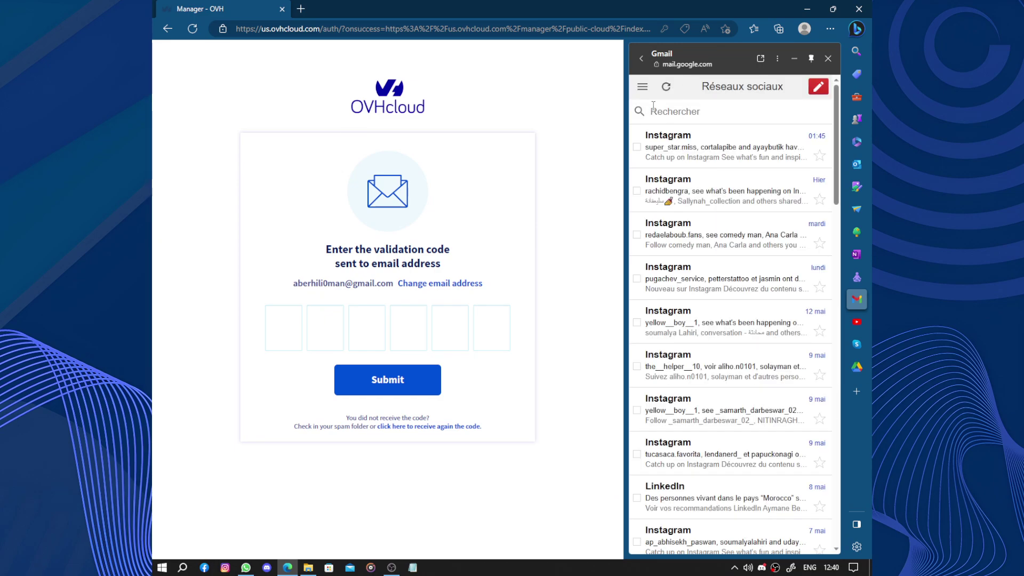
left_click(645, 89)
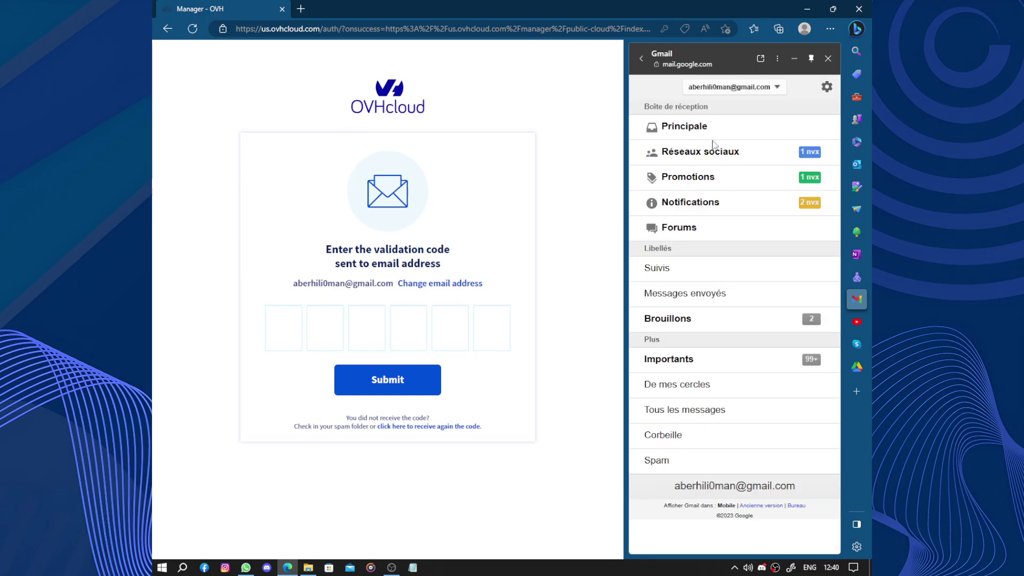
left_click(723, 179)
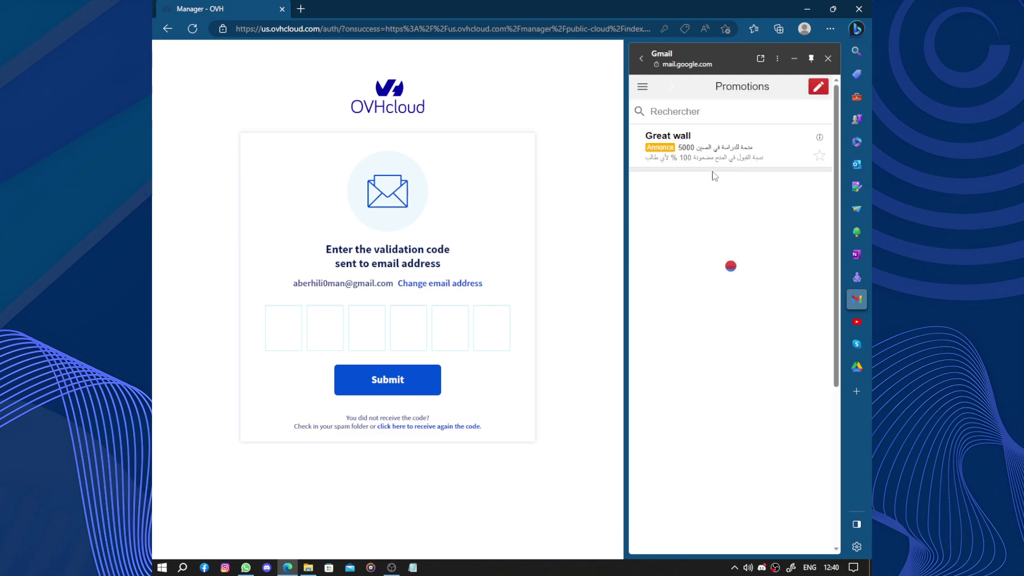
left_click(643, 88)
left_click(719, 205)
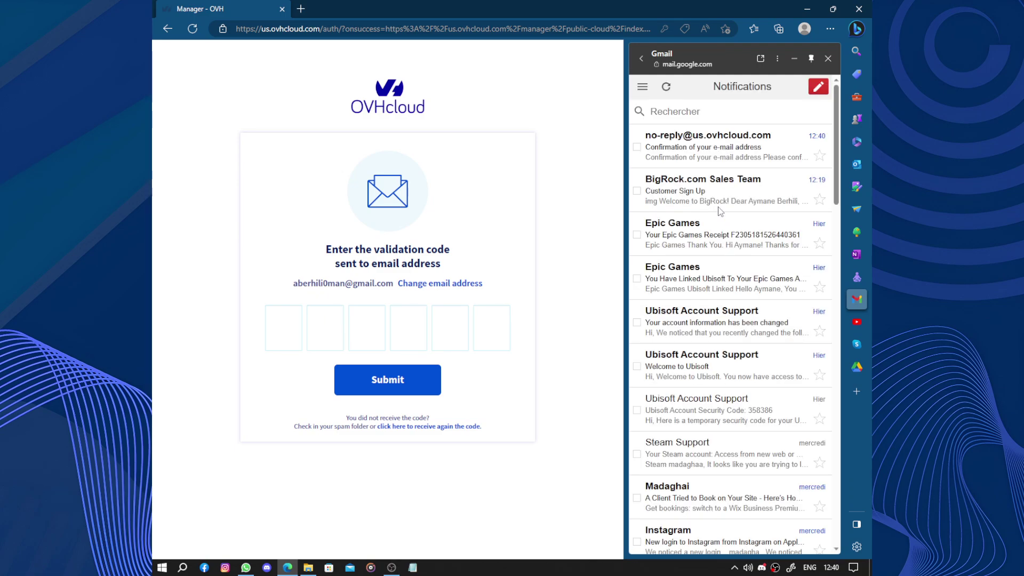
Open OVHcloud's e-mail confirmation message and widen the Gmail panel to reveal the code.
left_click(709, 150)
scroll(779, 318, "down", 5)
scroll(778, 318, "up", 2)
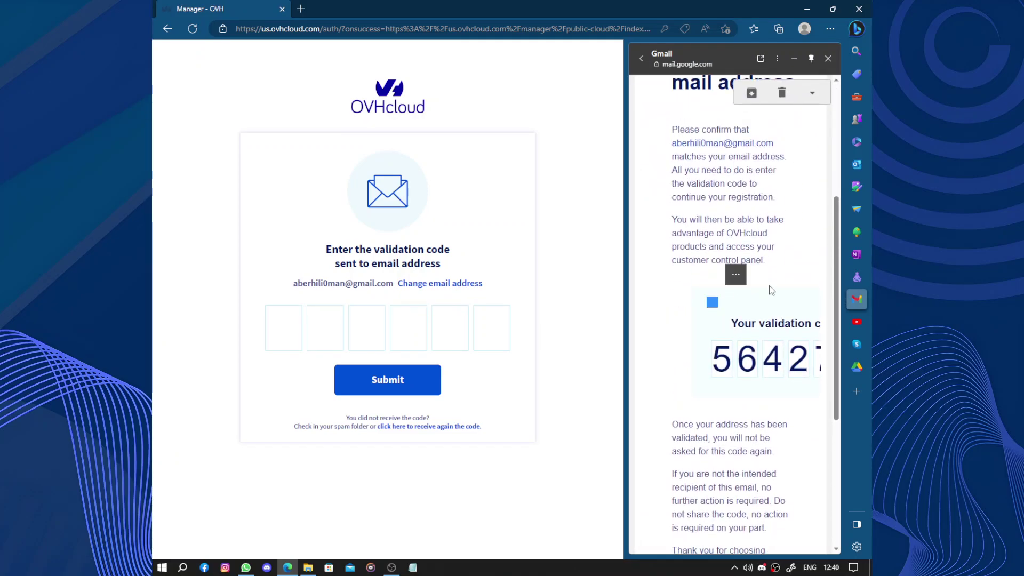
left_click_drag(625, 365, 559, 364)
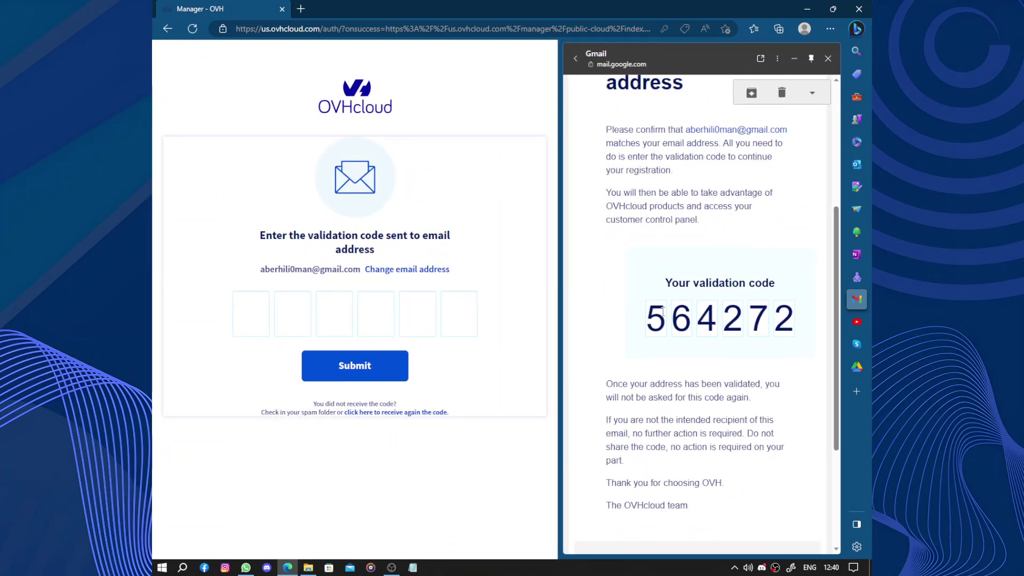
Enter the six-digit validation code from the e-mail, submit it, and close the Gmail panel.
left_click(241, 323)
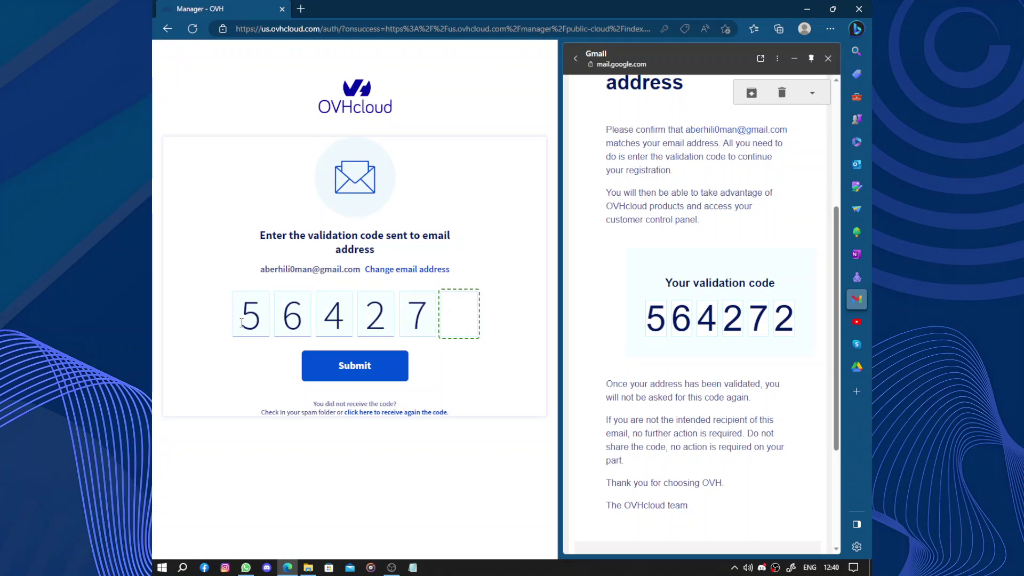
left_click(367, 366)
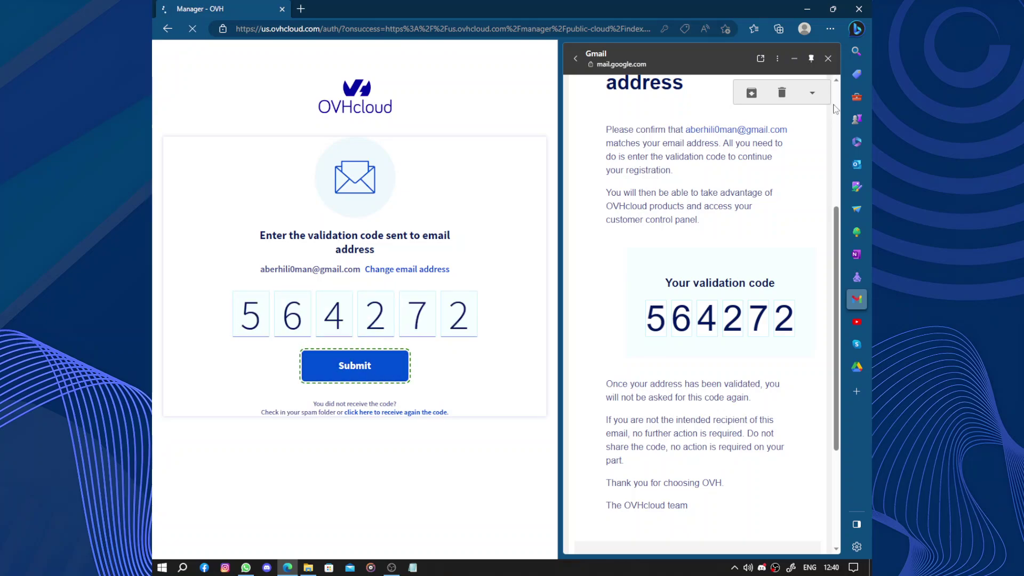
left_click(829, 57)
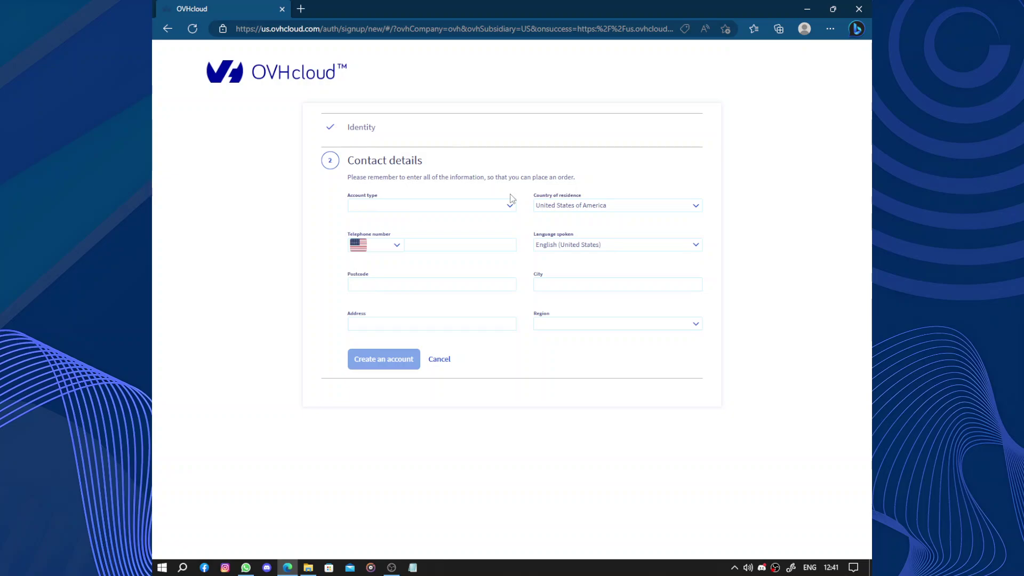
left_click(389, 209)
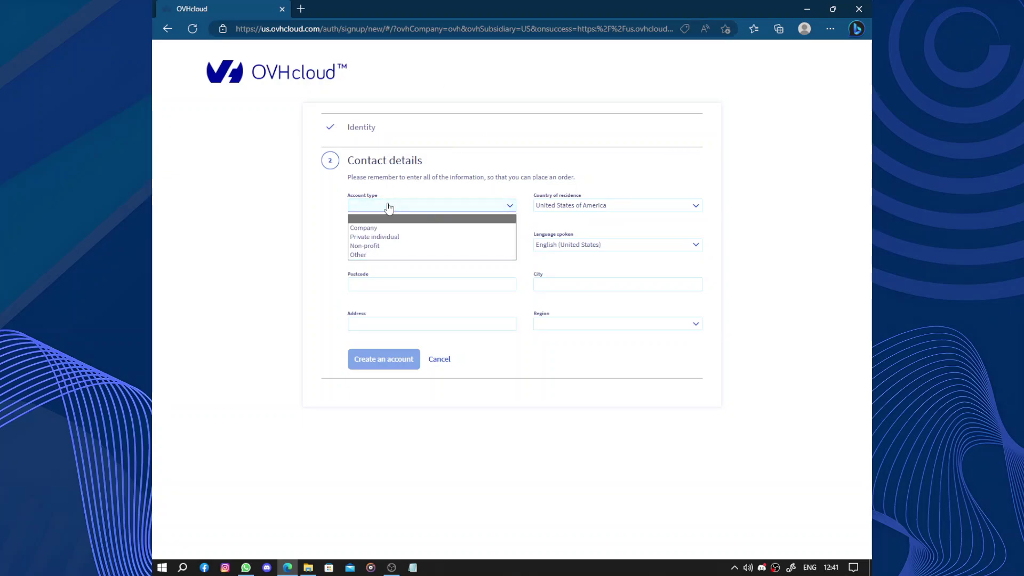
left_click(383, 246)
left_click(594, 208)
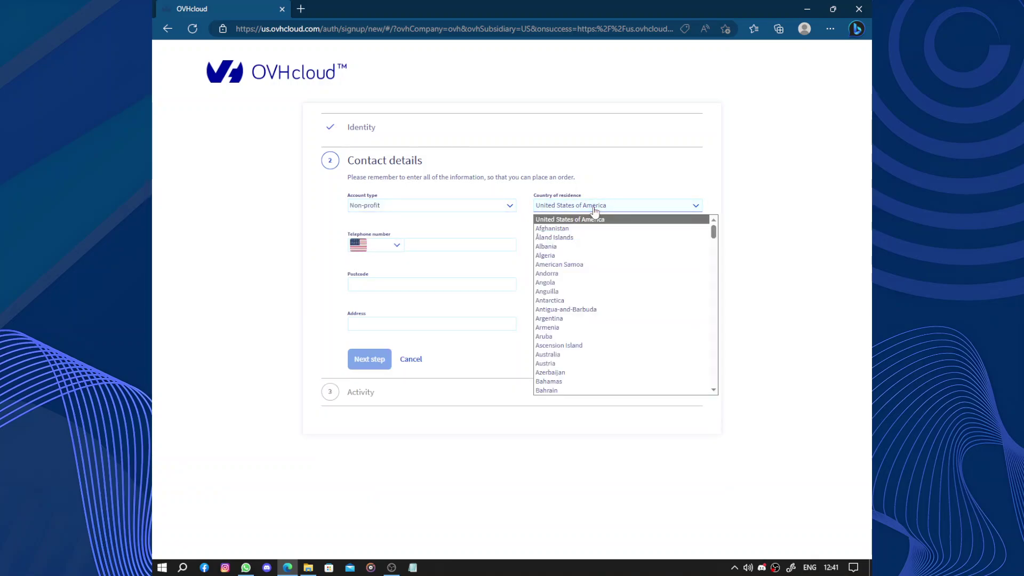
scroll(595, 243, "down", 20)
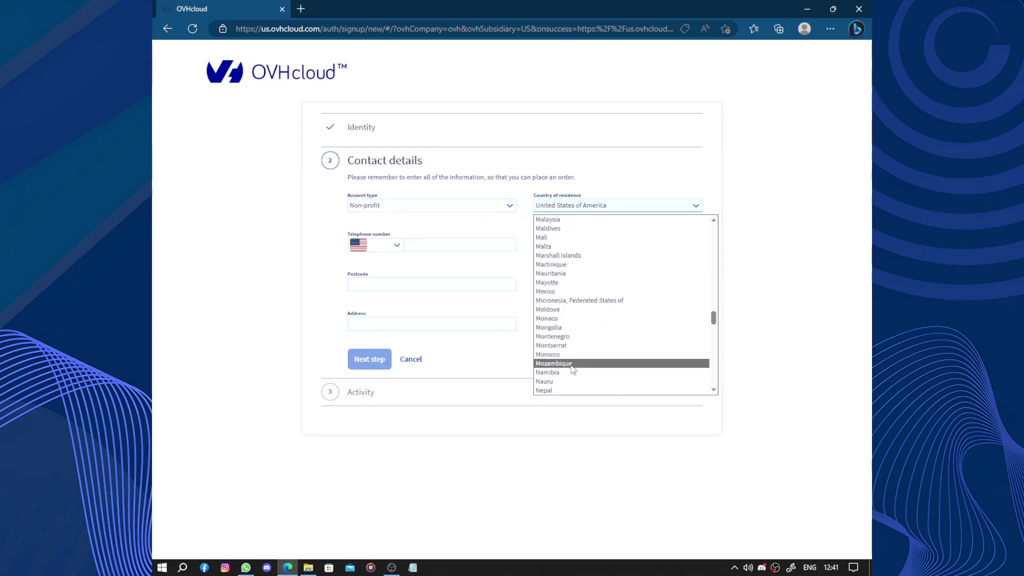
left_click(404, 251)
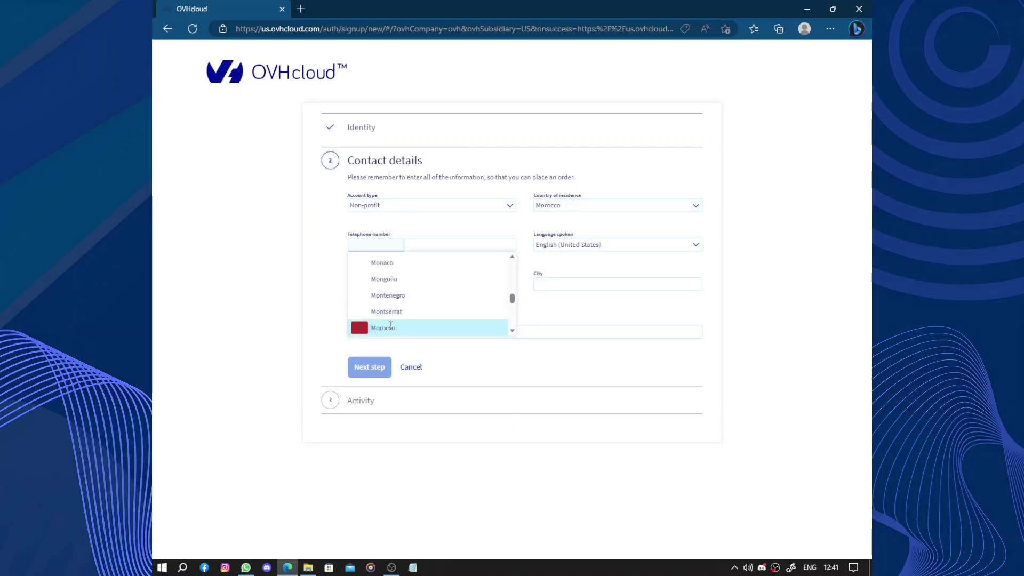
left_click(357, 322)
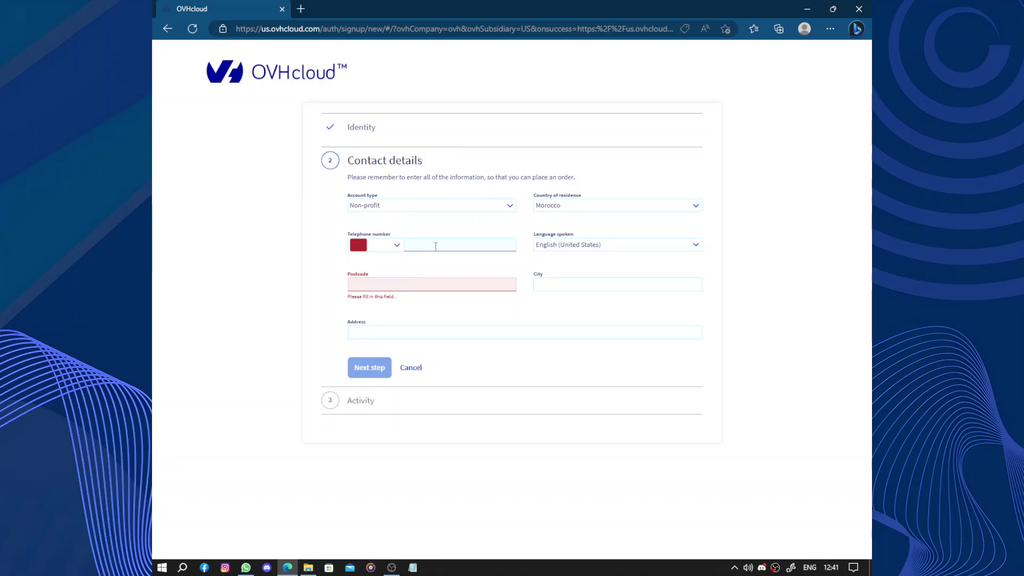
Autofill phone, postcode, city and address, keep English (United States), and continue to Activity.
left_click(436, 246)
left_click(450, 284)
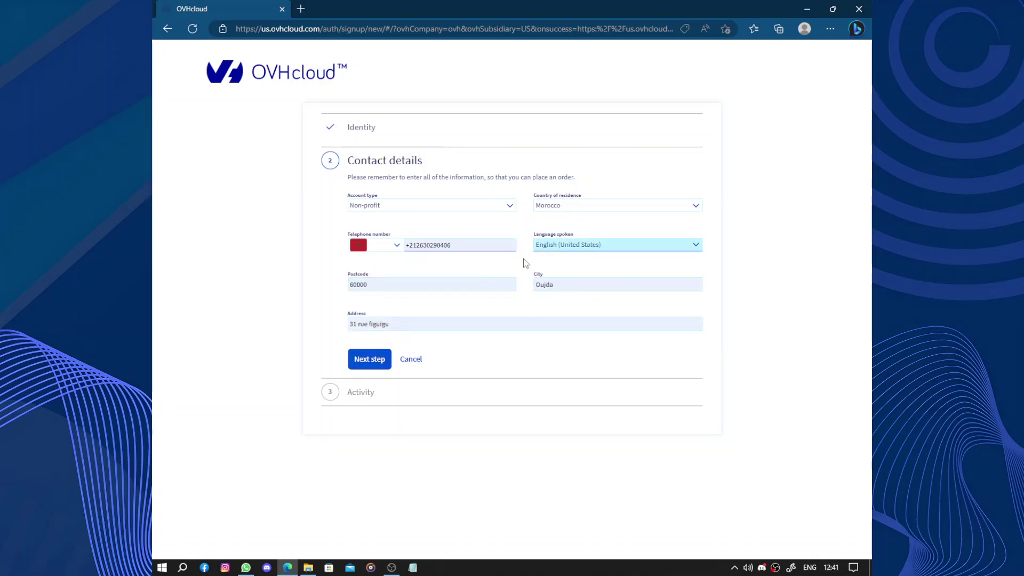
left_click(615, 250)
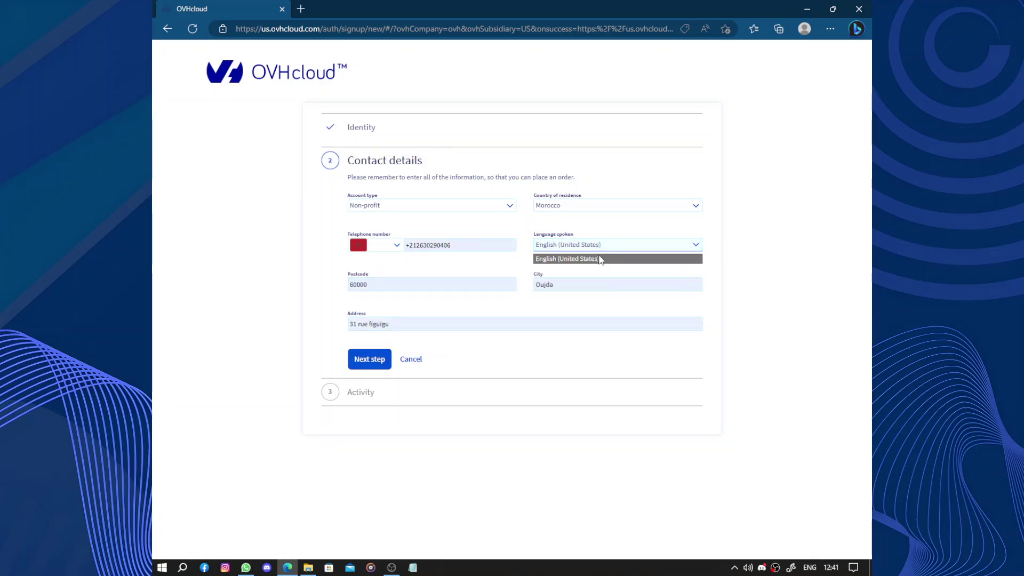
left_click(596, 259)
left_click(369, 359)
left_click(450, 221)
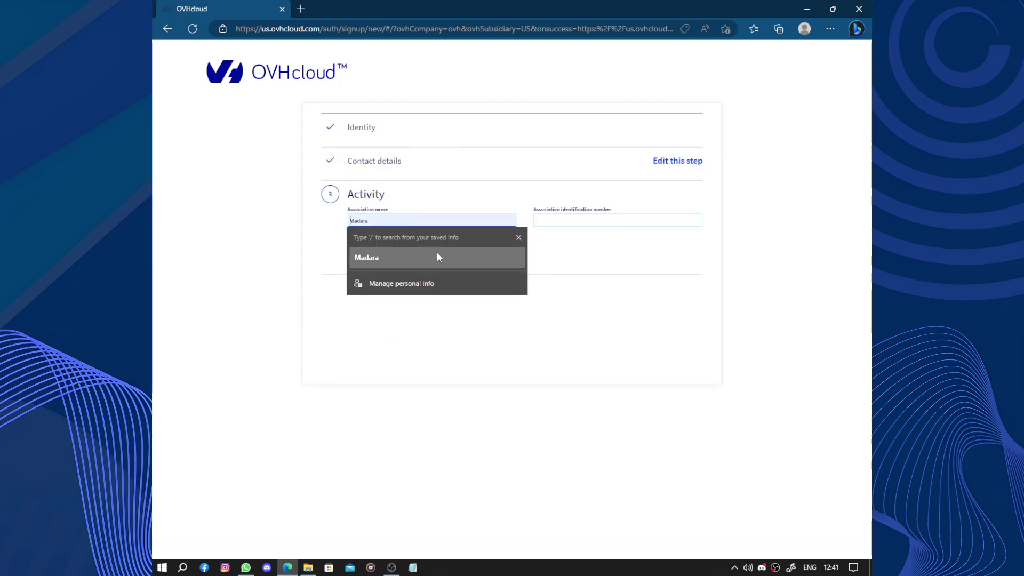
Autofill the association name as Madara and create the new OVHcloud account.
left_click(436, 254)
left_click(592, 219)
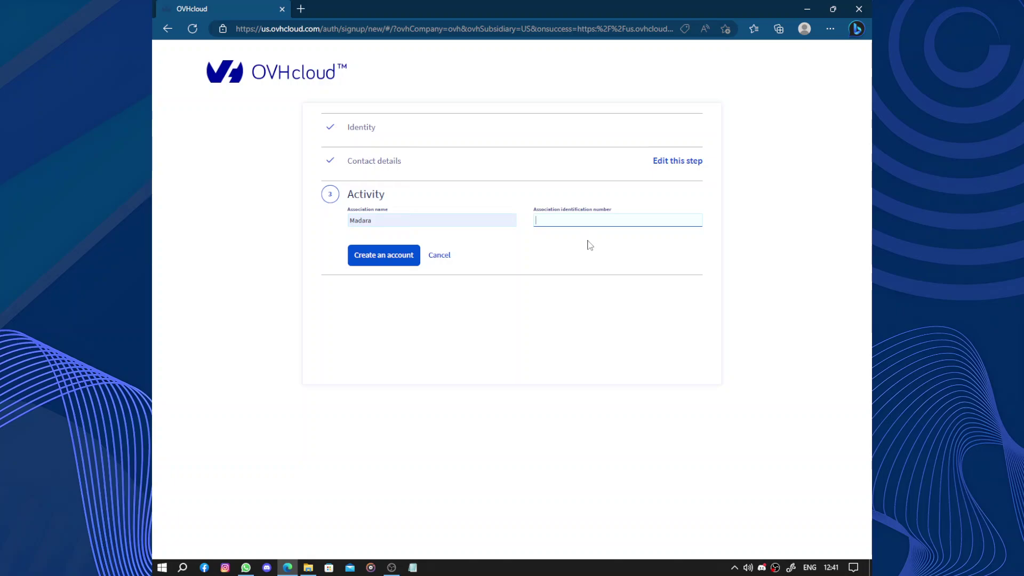
left_click(370, 256)
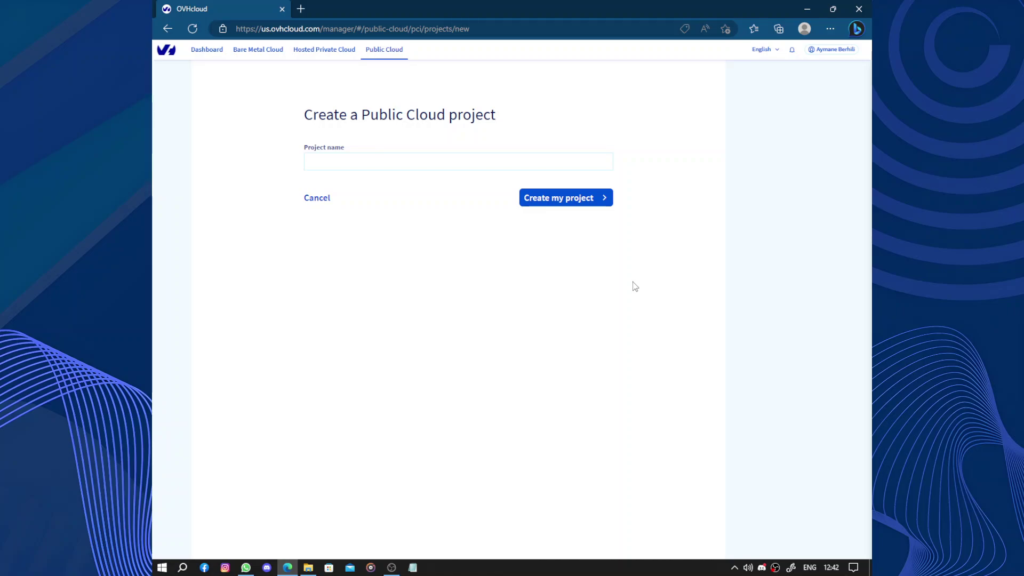
Name the new Public Cloud project 'Madara' and create it.
left_click(403, 166)
type("Madara")
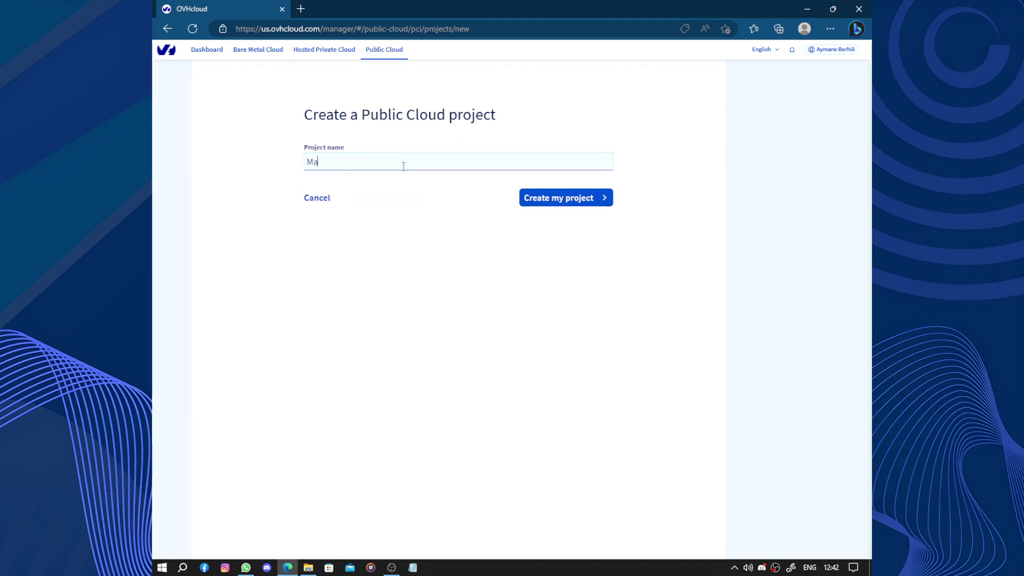
left_click(554, 196)
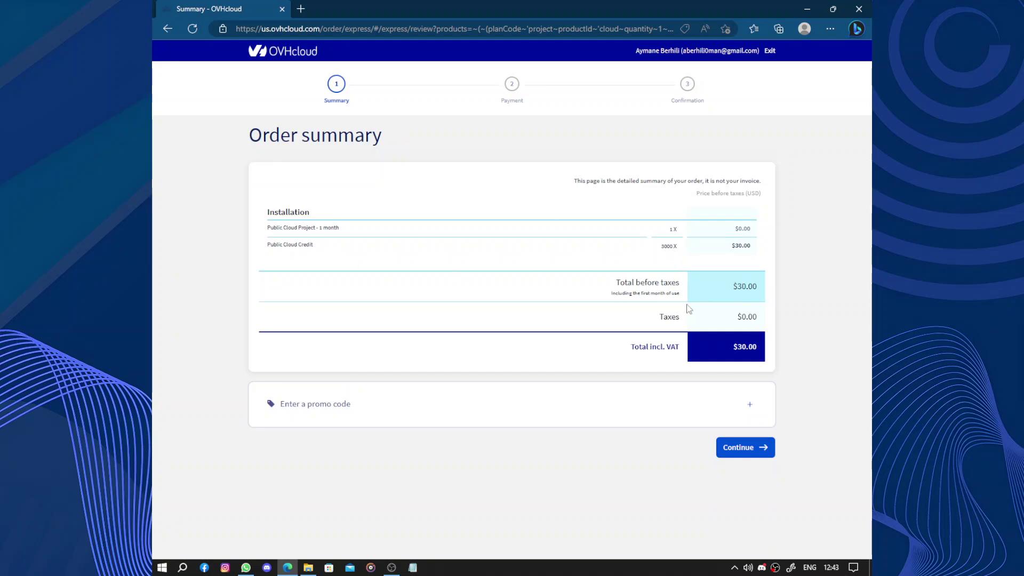
Continue from the order summary to the Pay page and review it at 125% zoom.
left_click(758, 447)
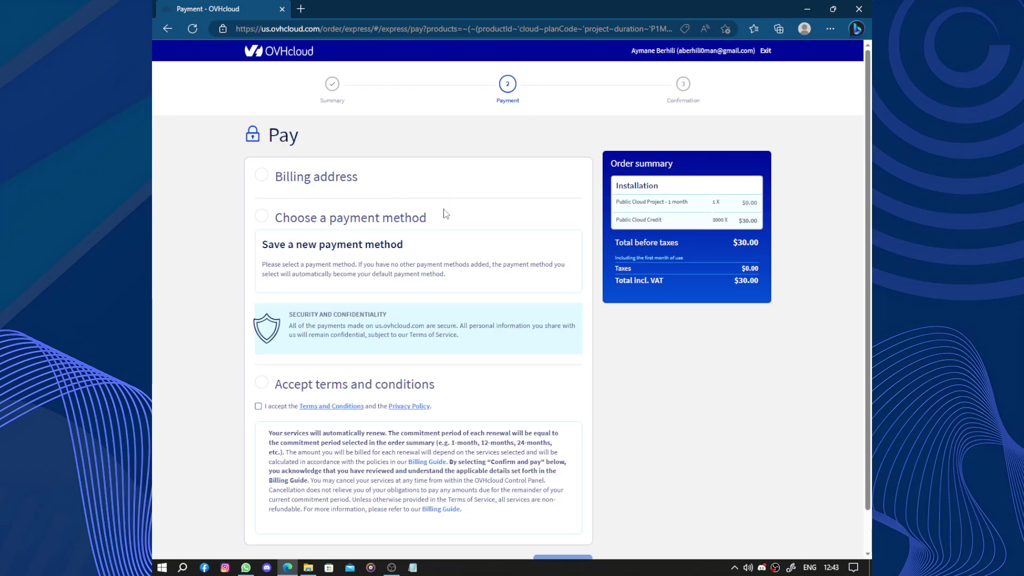
scroll(446, 214, "down", 2)
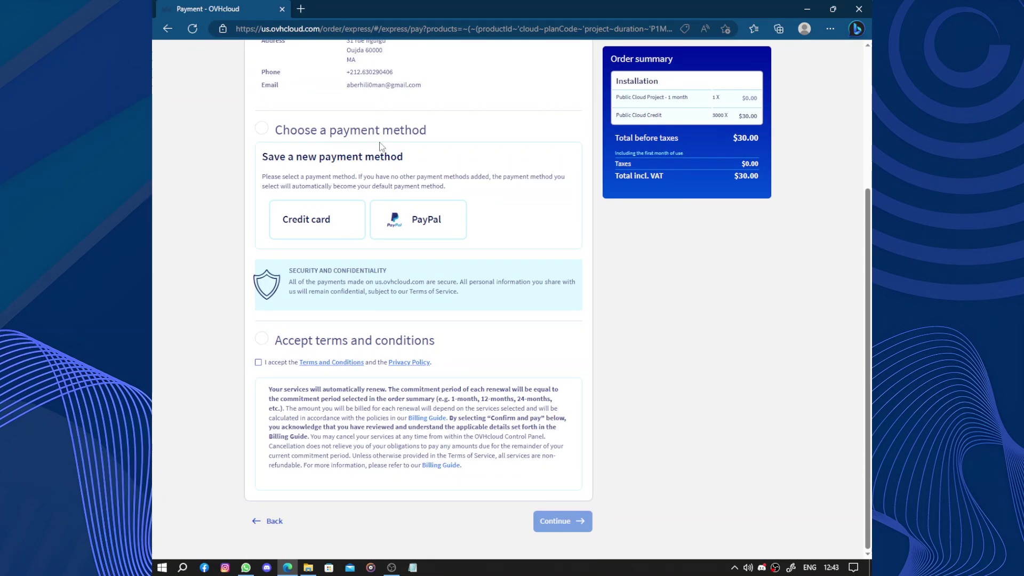
key("ctrl+plus")
key("ctrl+plus")
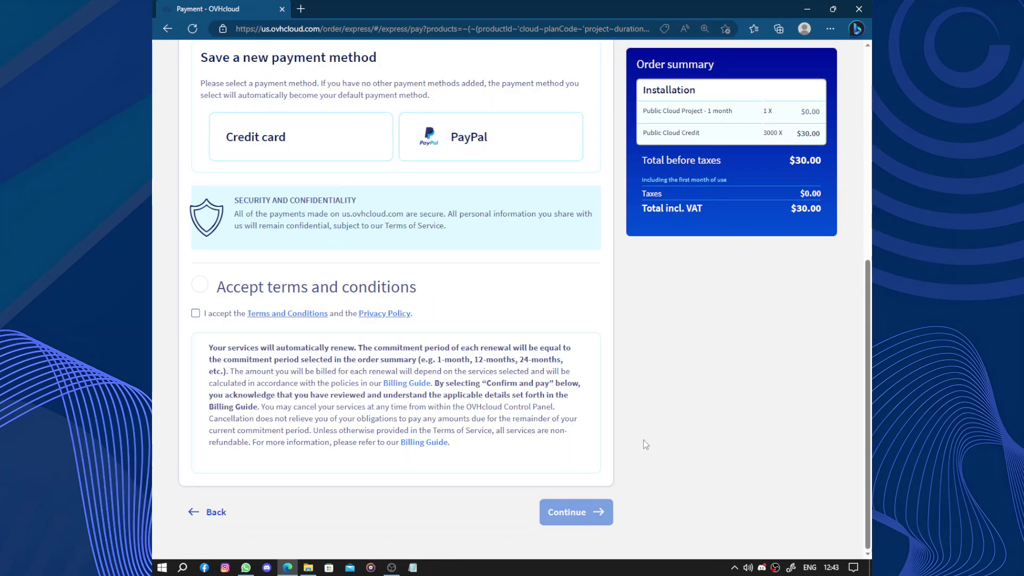
scroll(453, 133, "up", 6)
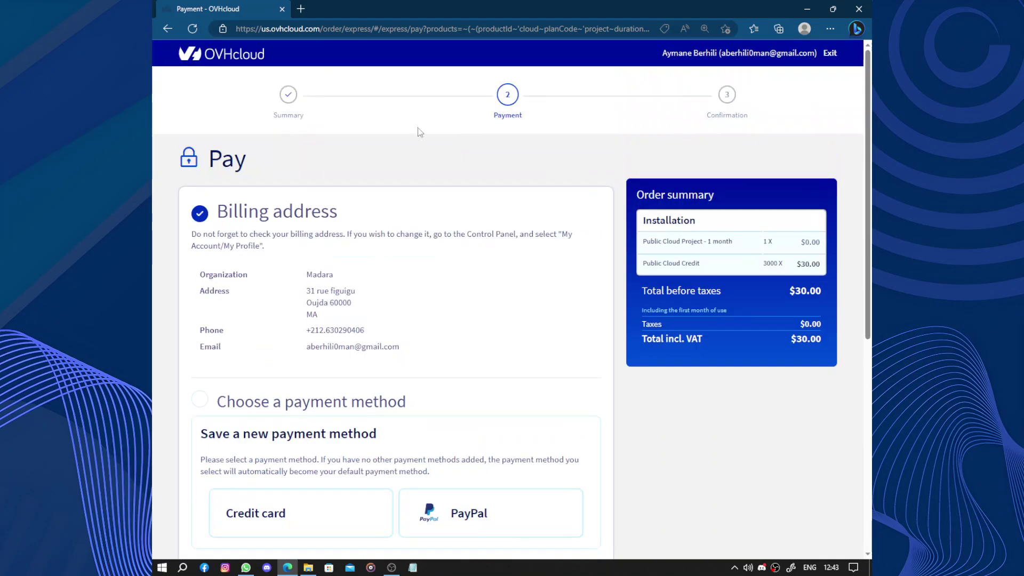
Abandon the unfinished order via the OVHcloud logo, confirming Exit on the second try.
left_click(211, 55)
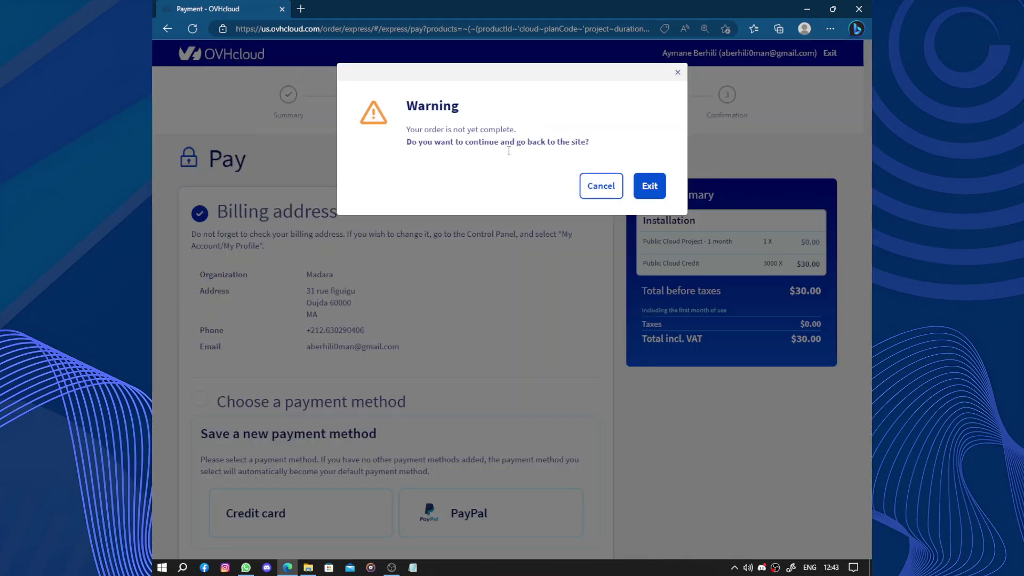
left_click(592, 186)
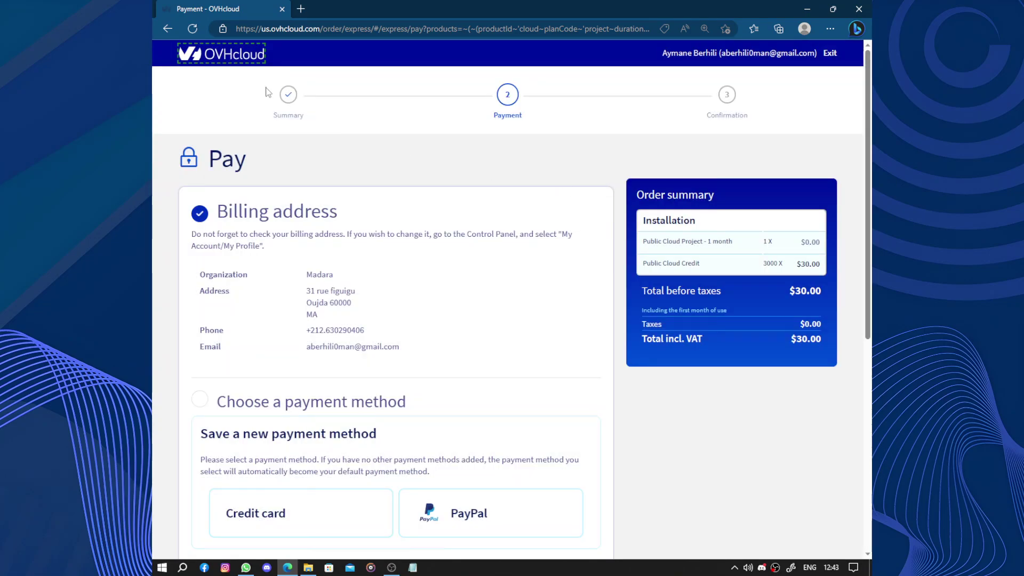
left_click(225, 54)
left_click(648, 197)
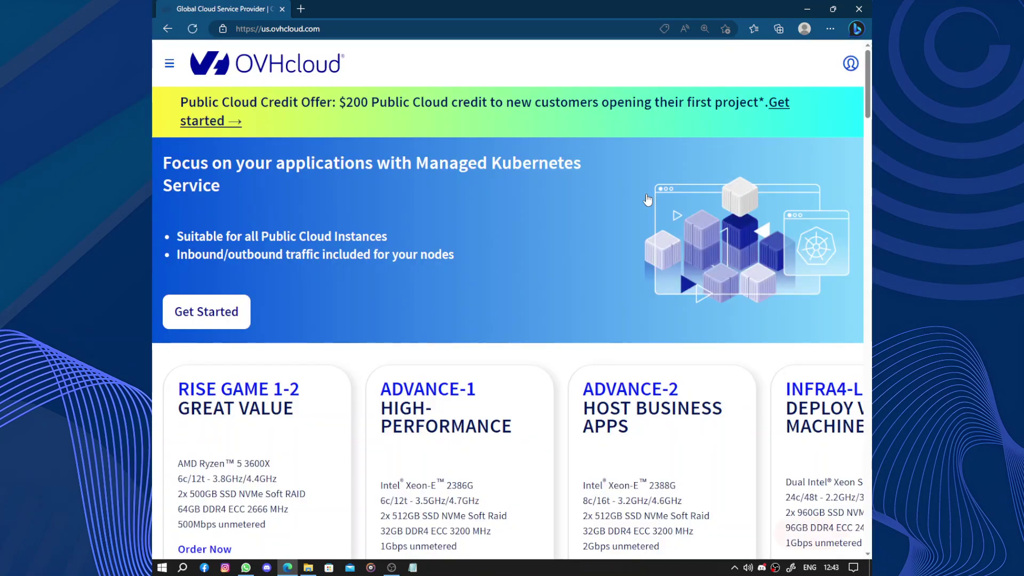
Reset the page zoom back to 100% on the homepage.
key("ctrl+minus")
key("ctrl+plus")
key("ctrl+minus")
key("ctrl+minus")
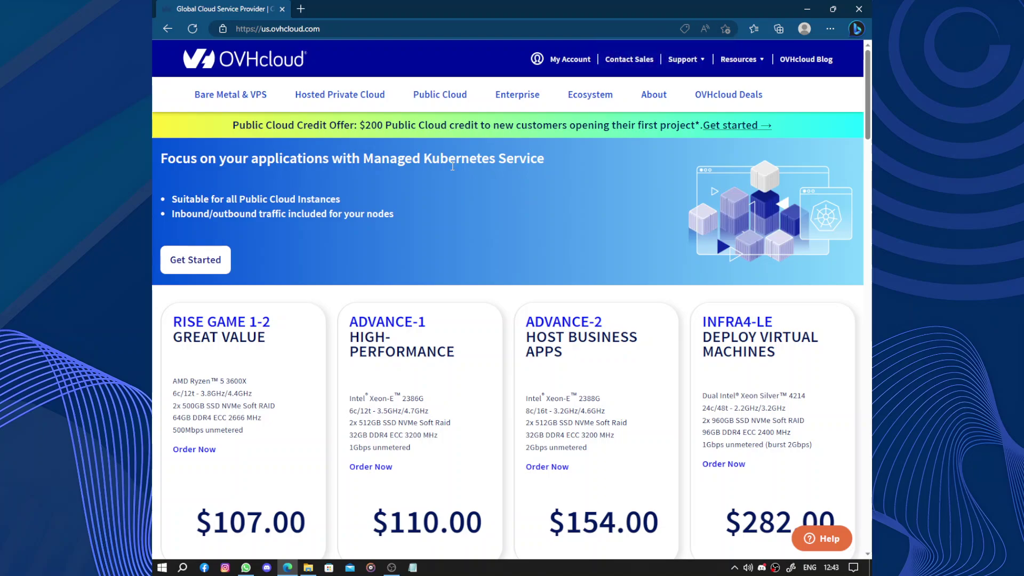
left_click(824, 539)
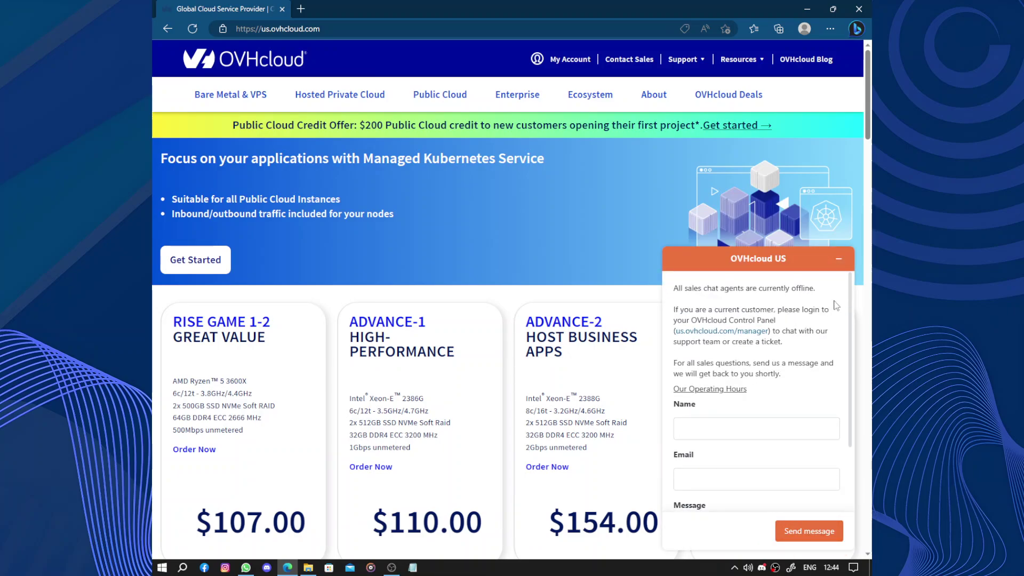
left_click(839, 258)
scroll(490, 230, "down", 10)
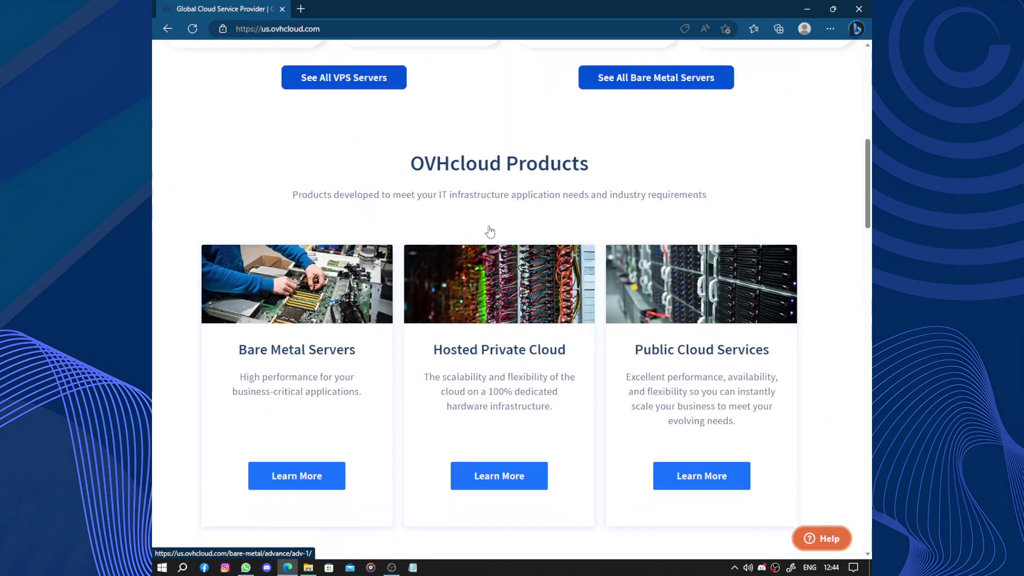
scroll(490, 231, "up", 5)
scroll(489, 230, "up", 3)
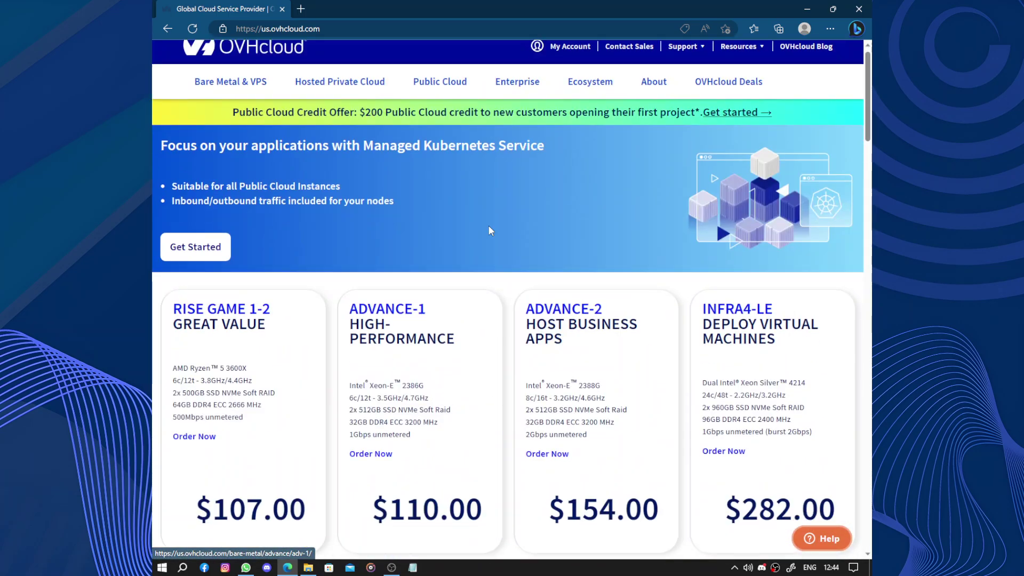
scroll(489, 231, "down", 10)
scroll(490, 231, "up", 6)
scroll(489, 230, "up", 3)
scroll(489, 230, "down", 15)
scroll(488, 226, "up", 12)
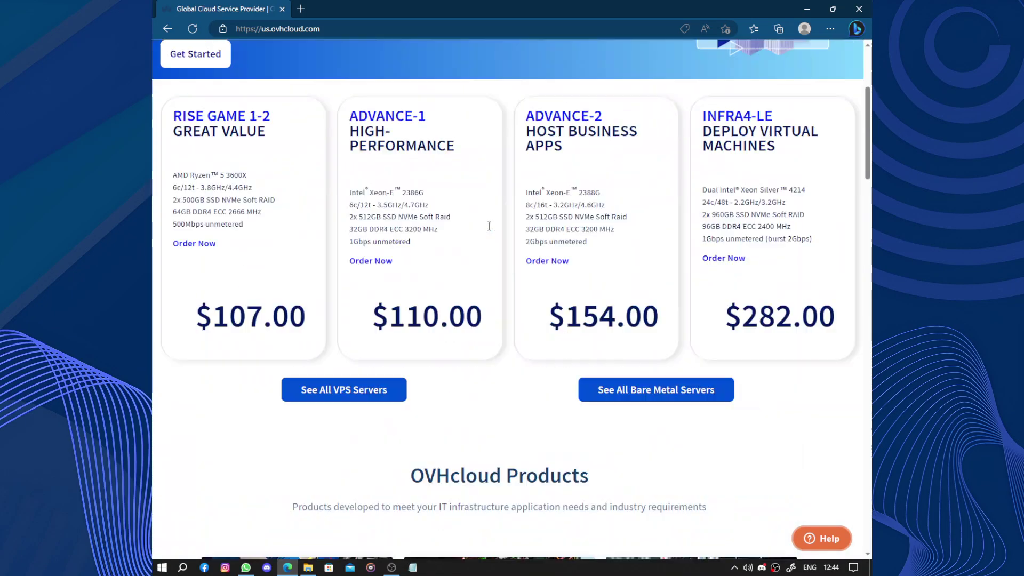